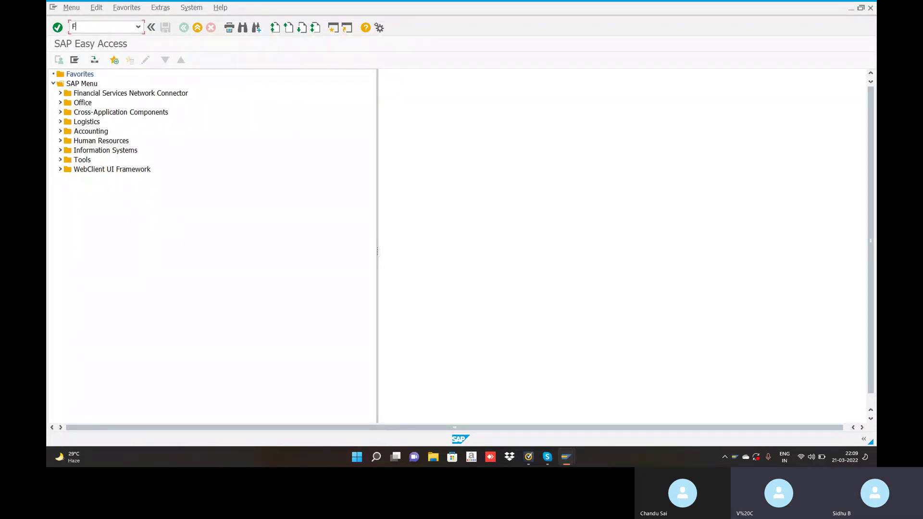
Open transaction F-28 for incoming payments and set the clearing text to INCOME PAYMENT FROM CUSTOMER.
text(-28)
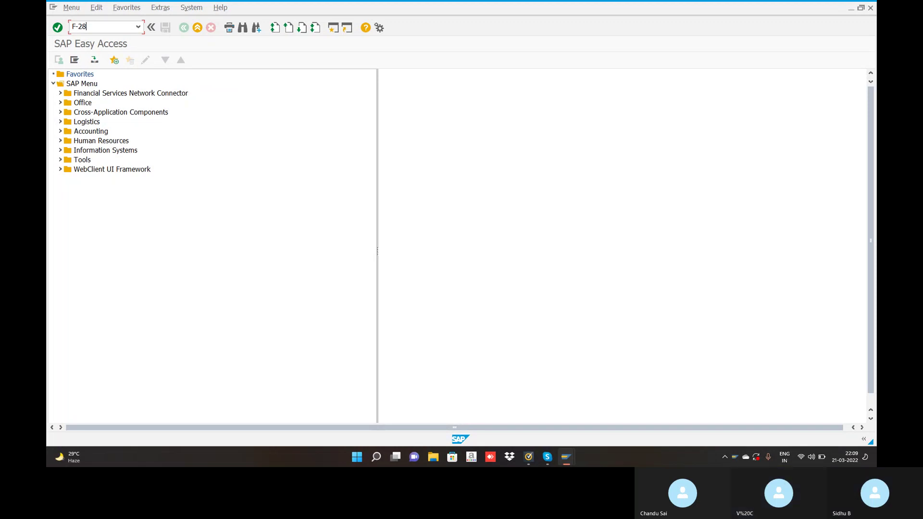
key(Return)
click(146, 137)
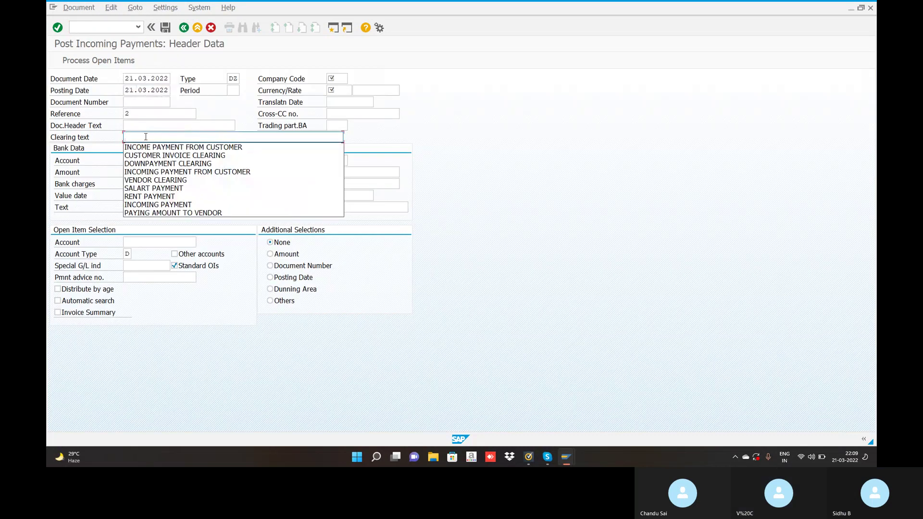
click(150, 147)
Fill in the bank data with the Bank of India G/L account, amount 25000 and text INCOME PAYMENT FROM CUSTOMER.
click(149, 162)
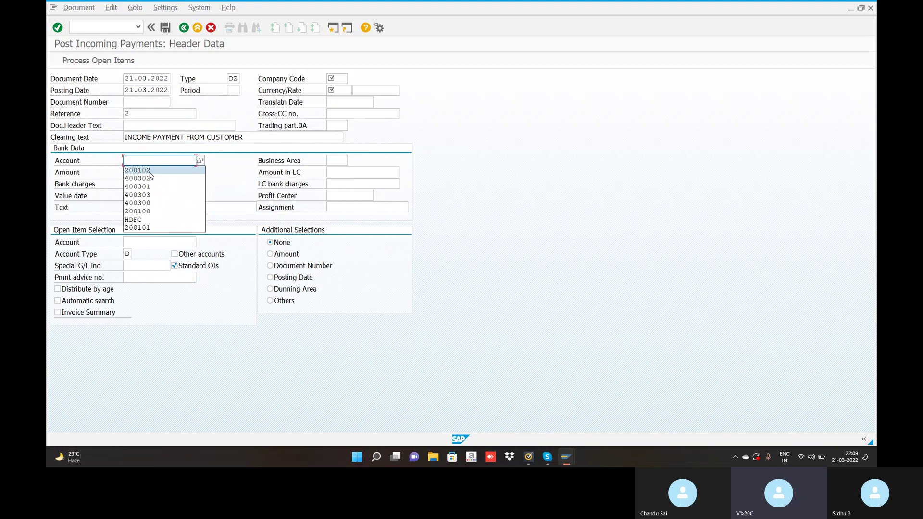
click(149, 171)
click(149, 172)
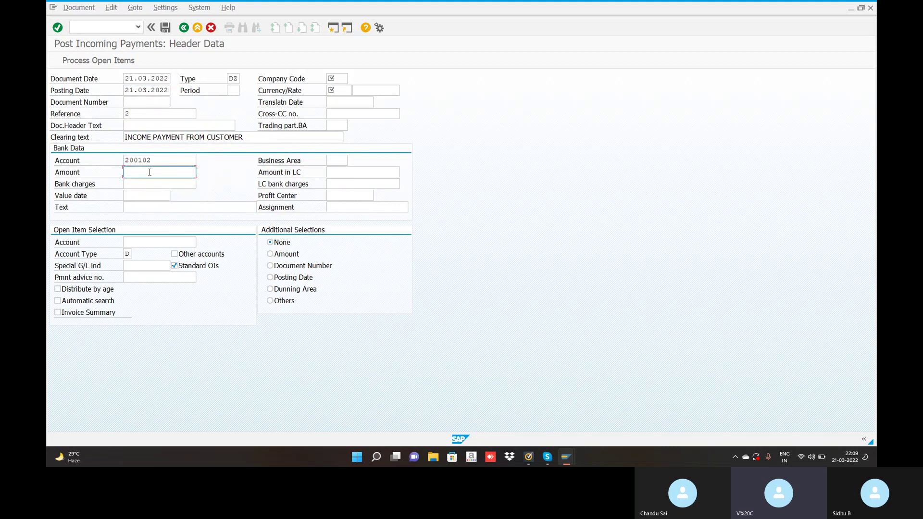
text(25000)
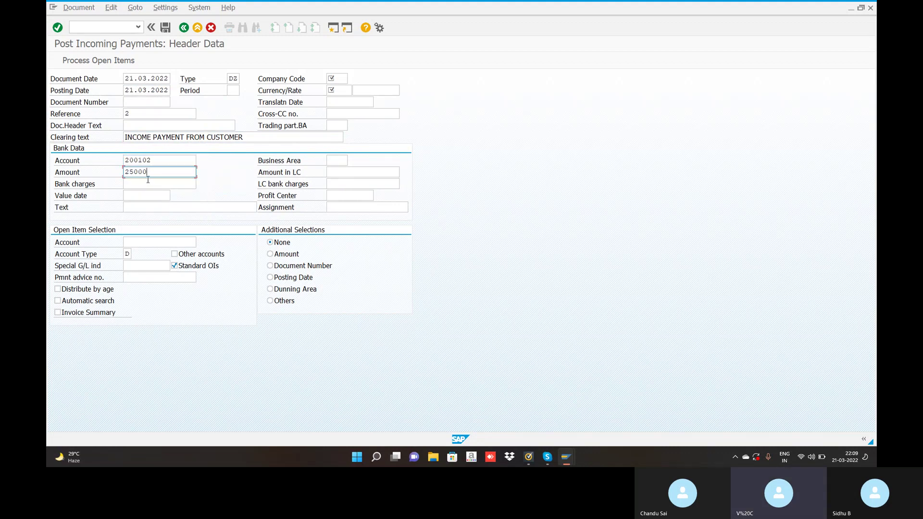
click(138, 208)
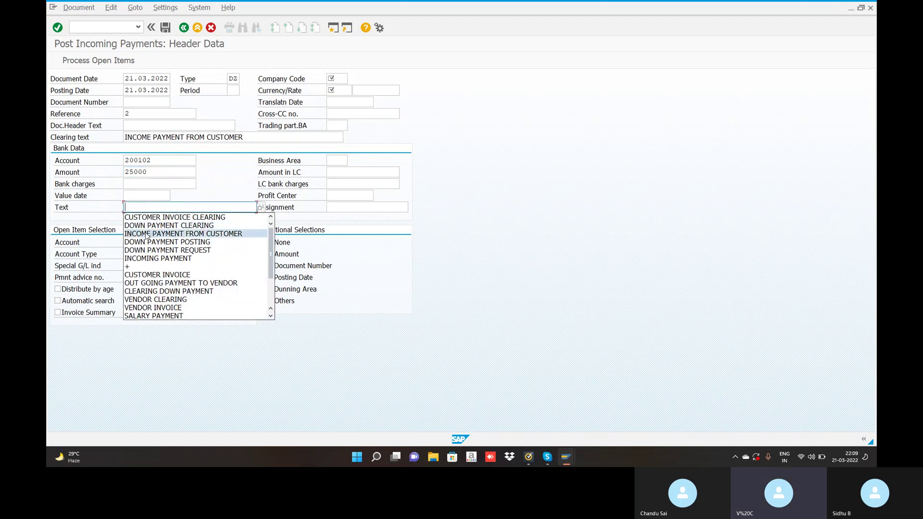
click(147, 235)
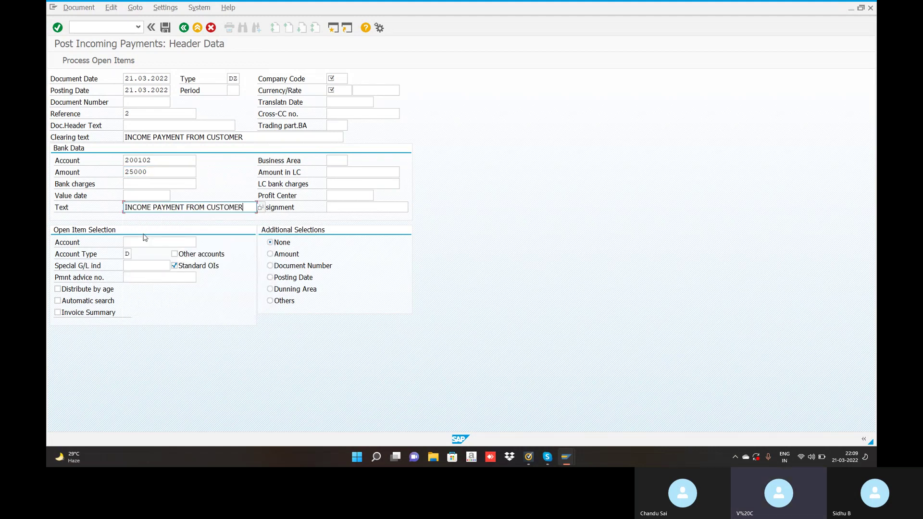
Choose the customer's account for the open item selection and set the bank value date to 21.03.2022.
click(152, 242)
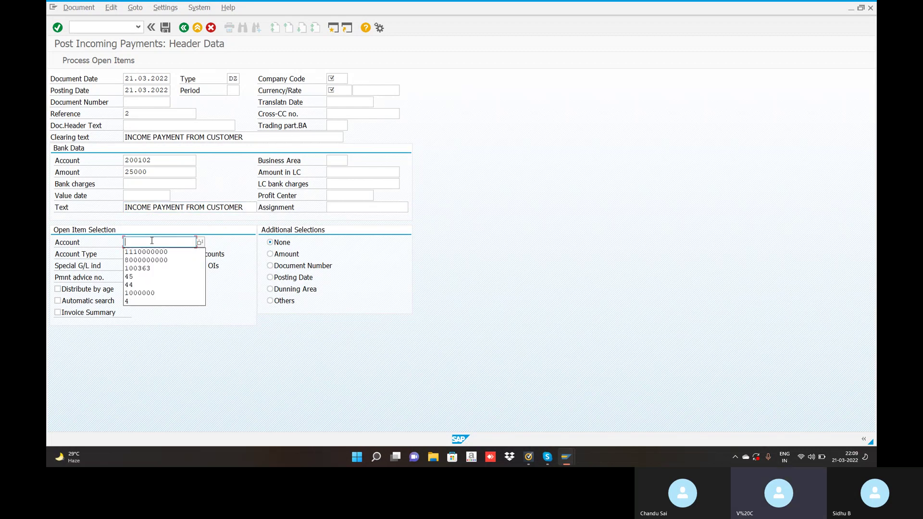
click(153, 256)
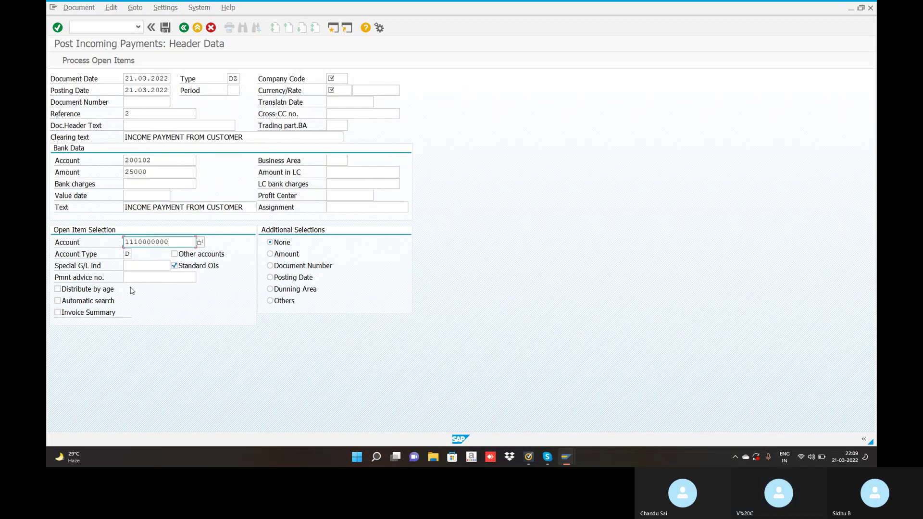
click(145, 194)
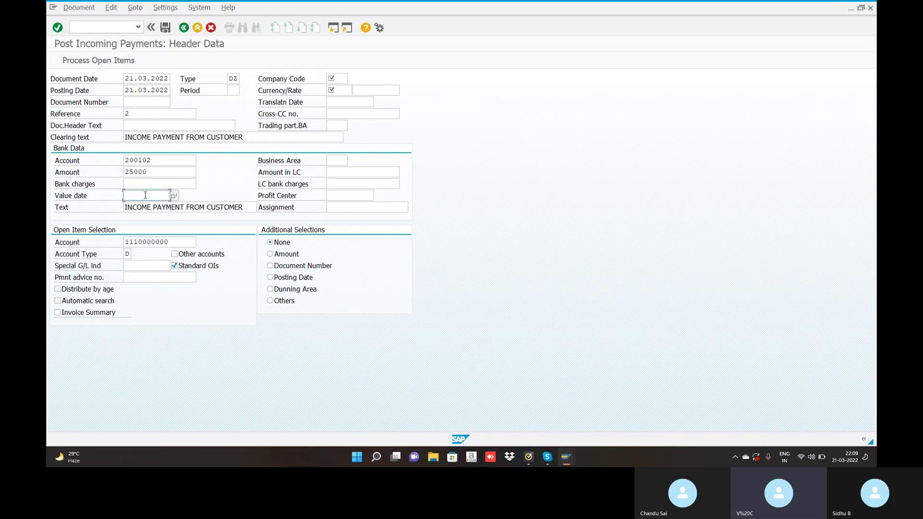
click(145, 195)
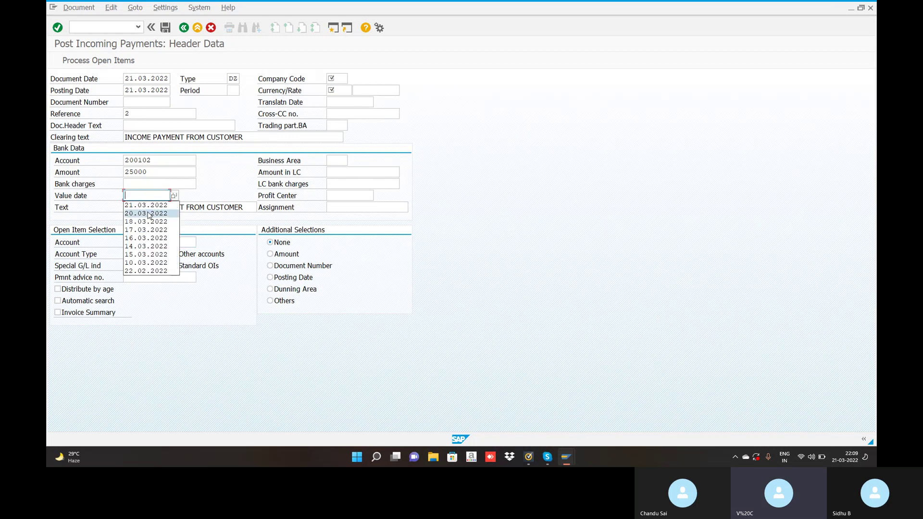
click(147, 205)
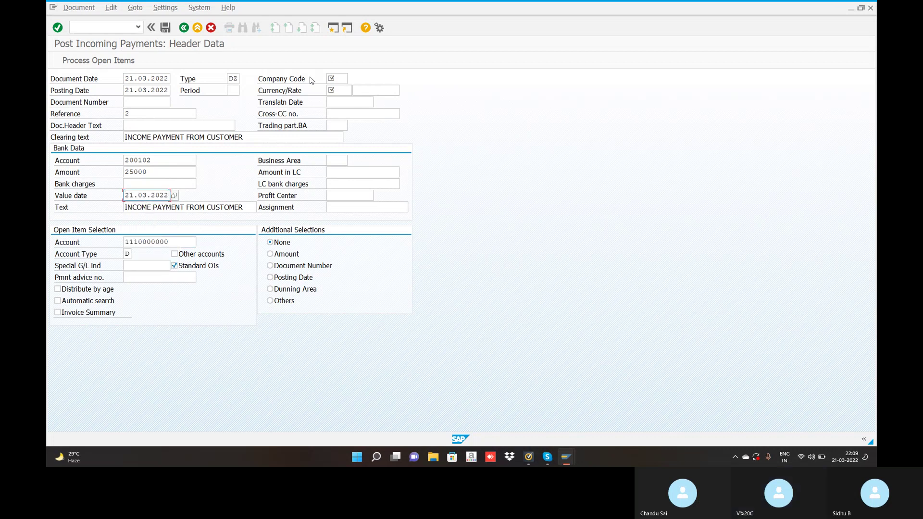
Set the company code to NACD and the currency to INR in the payment header.
click(345, 79)
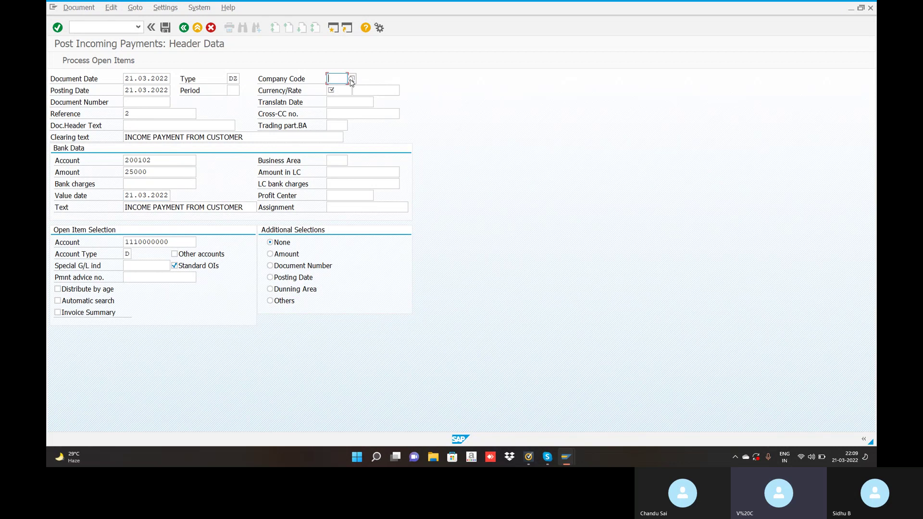
text(NACD)
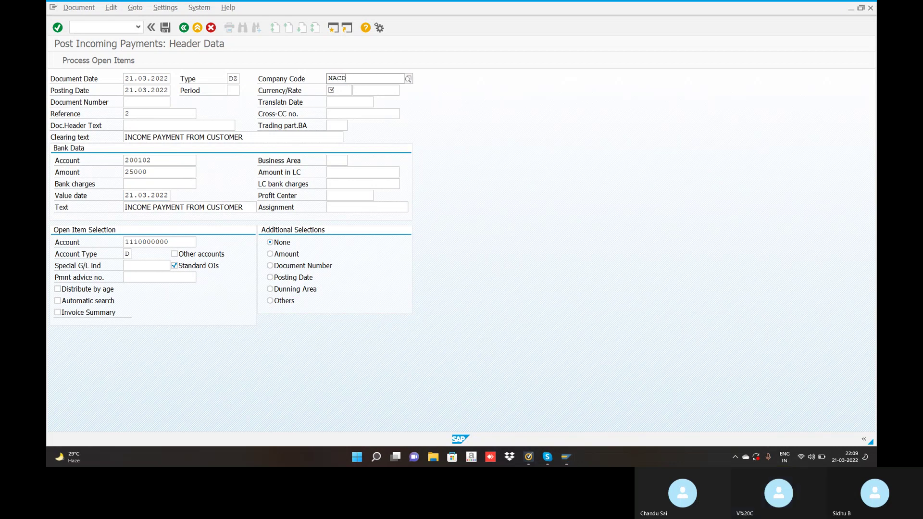
click(372, 99)
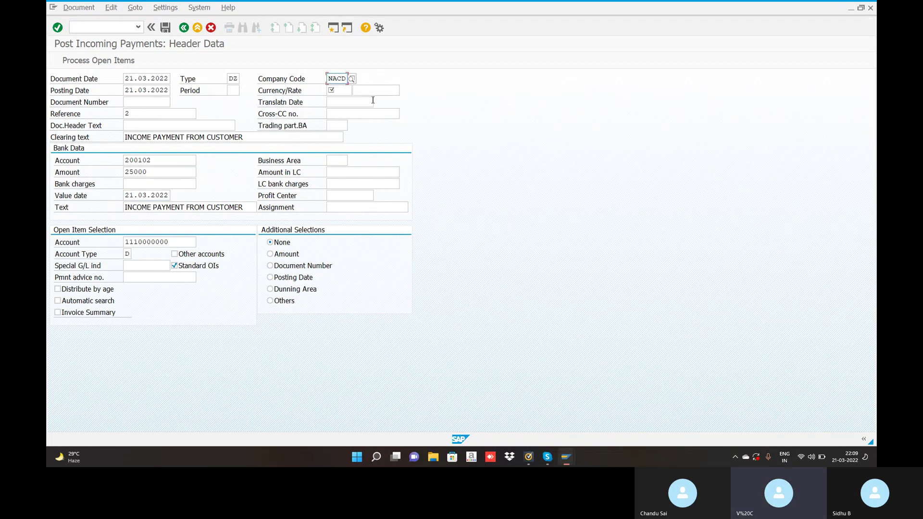
click(346, 91)
text(INR)
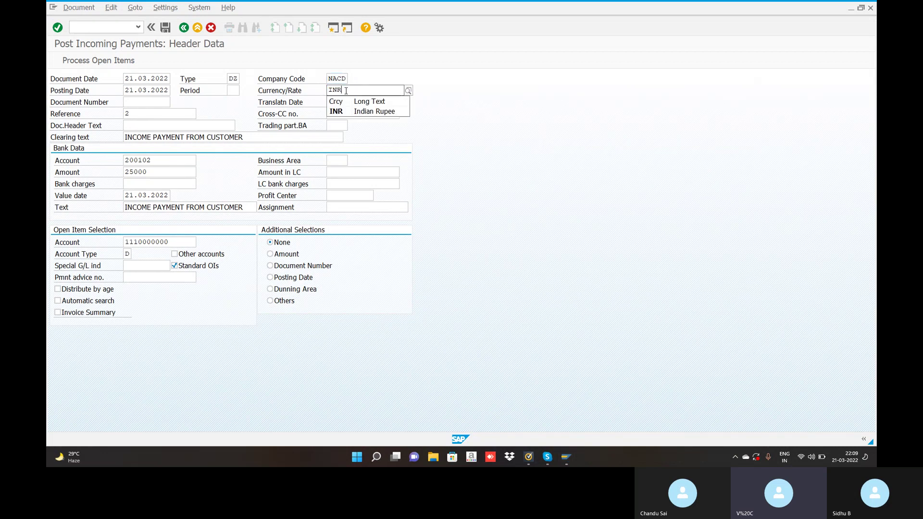
click(380, 112)
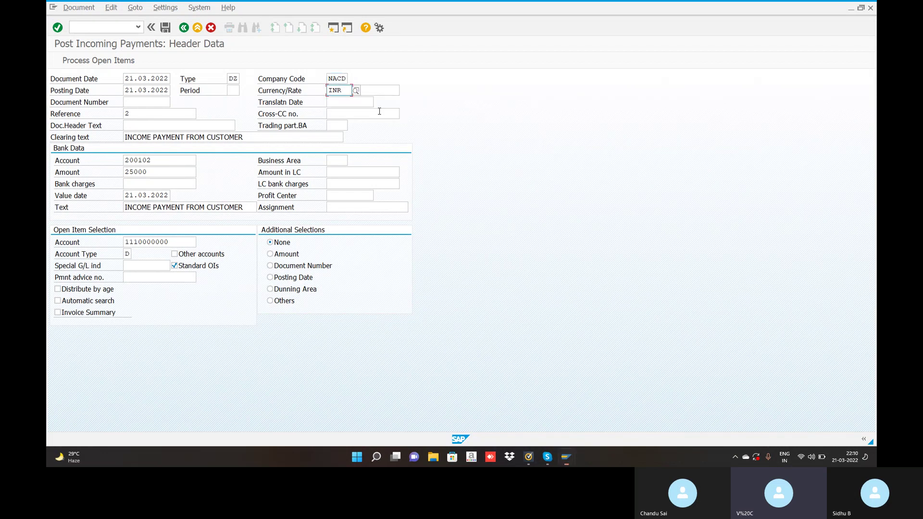
Process the customer's open items and deactivate the second invoice line with the 2 percent cash discount.
click(123, 63)
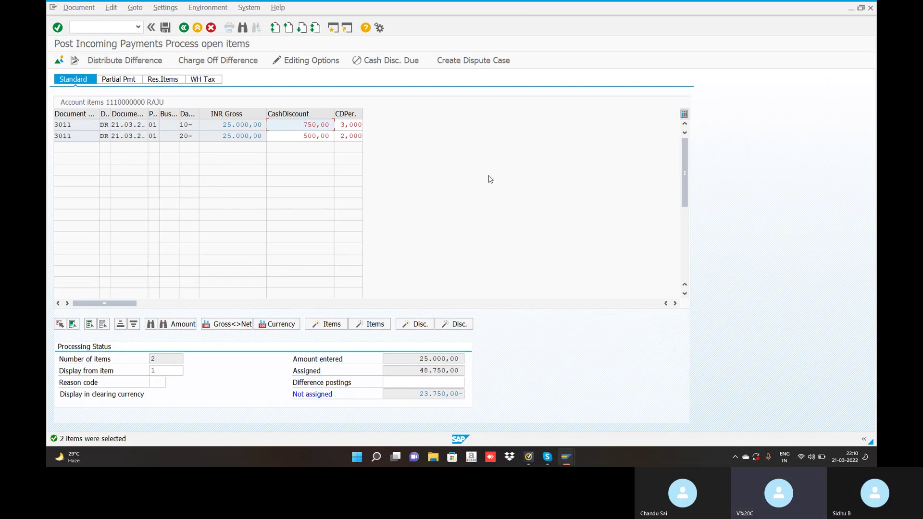
double_click(235, 136)
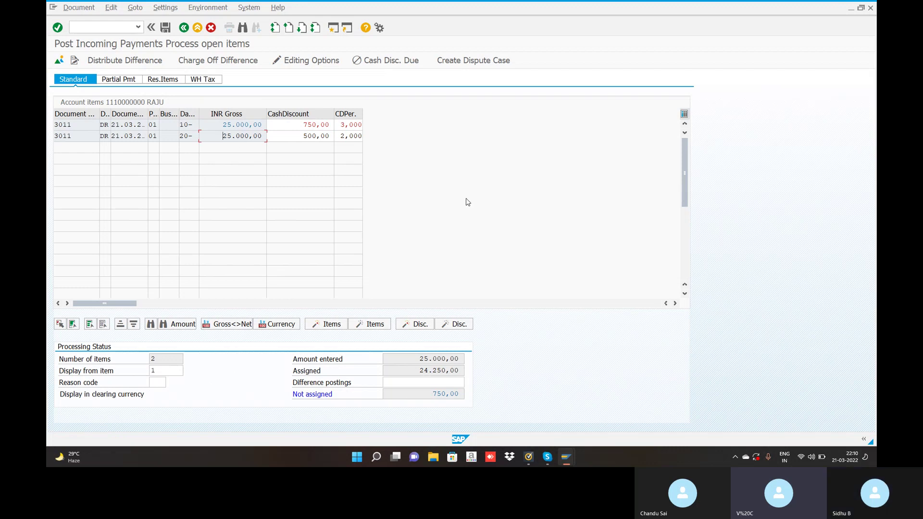
Open the bank line item from the document overview and set its amount to 24250 INR.
click(231, 66)
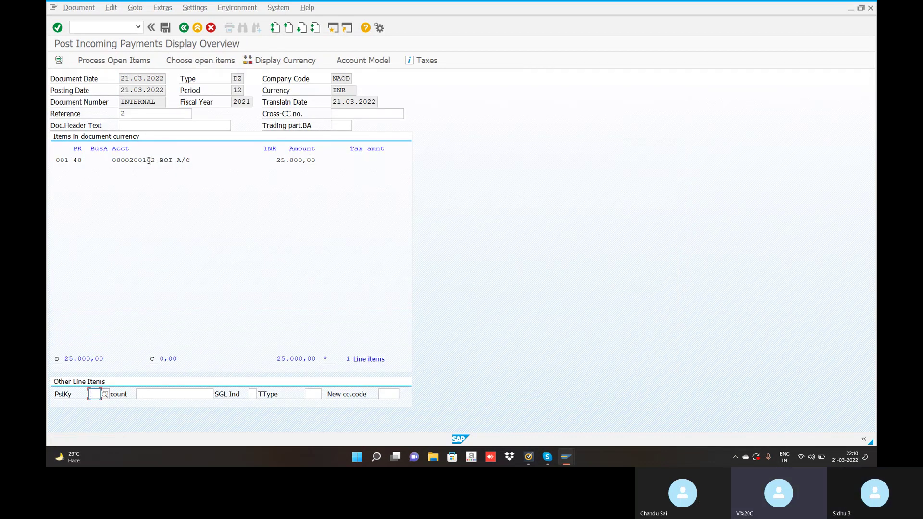
click(149, 162)
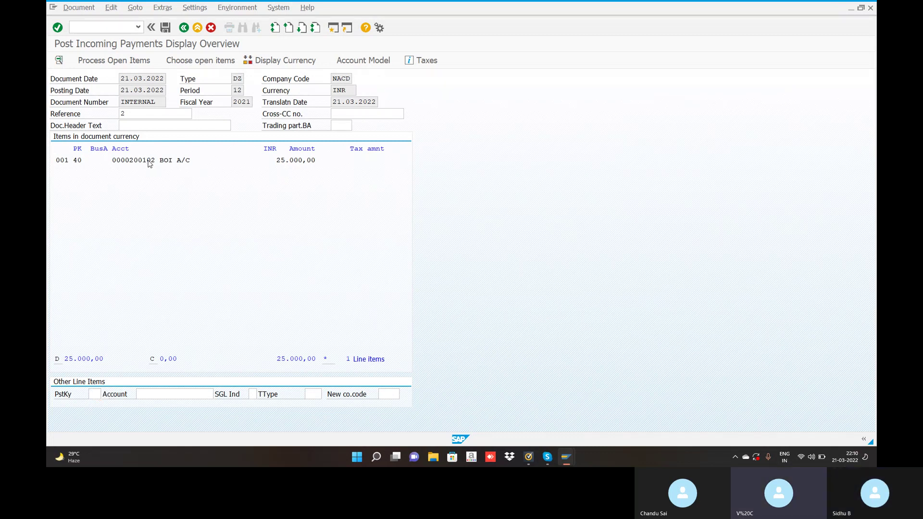
double_click(150, 162)
double_click(161, 125)
text(243)
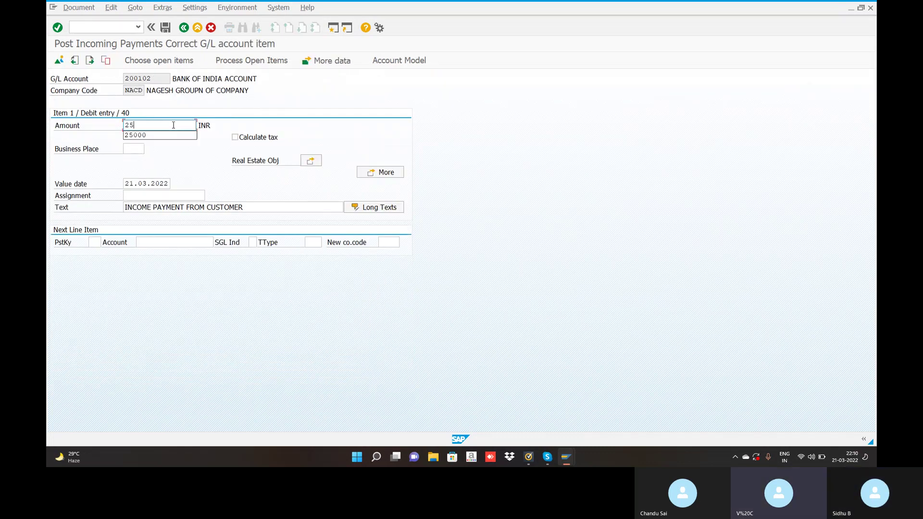
key(BackSpace)
text(250)
key(Return)
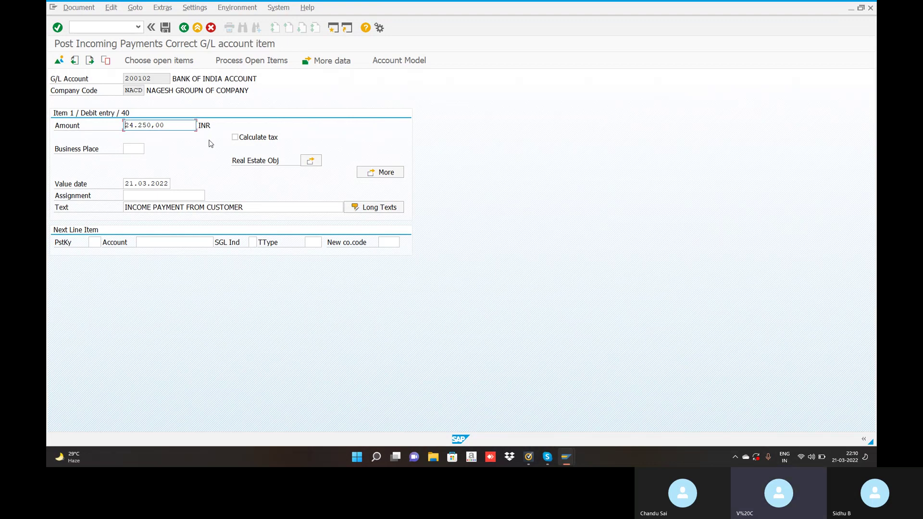
Return to processing the open items and simulate the payment document.
click(265, 65)
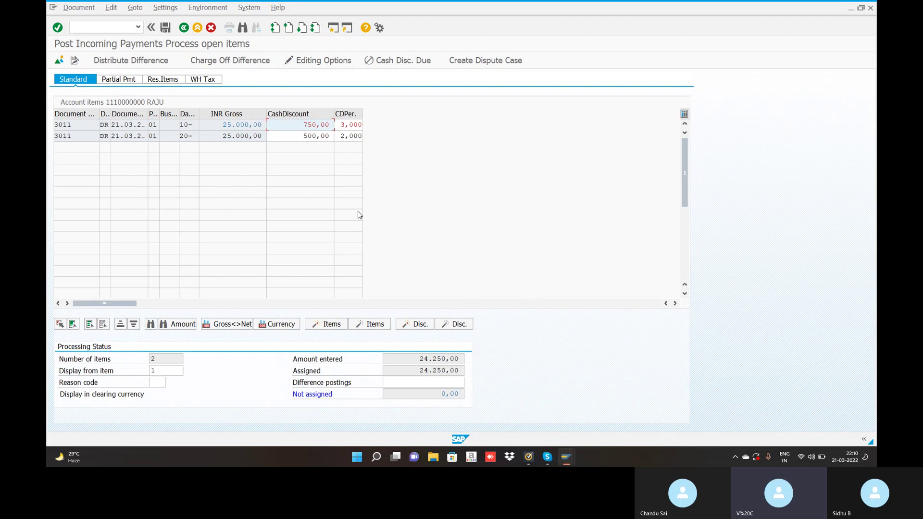
click(79, 7)
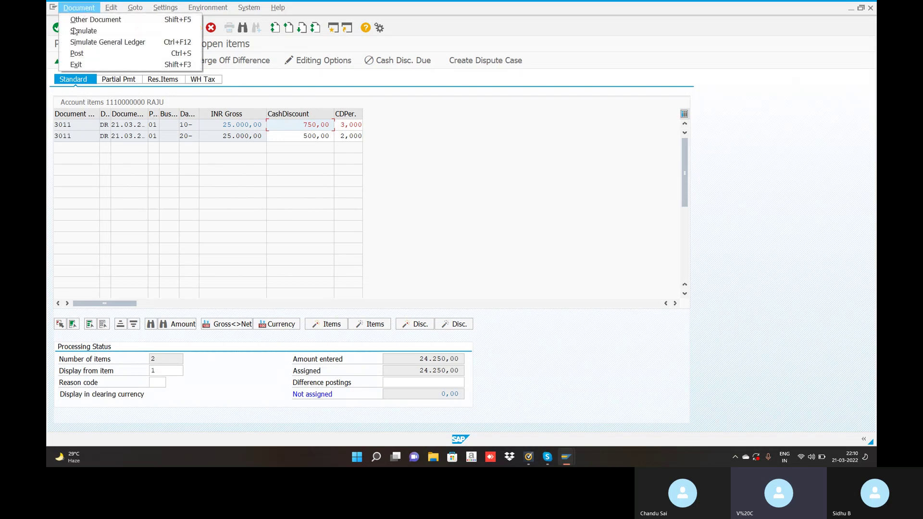
click(83, 31)
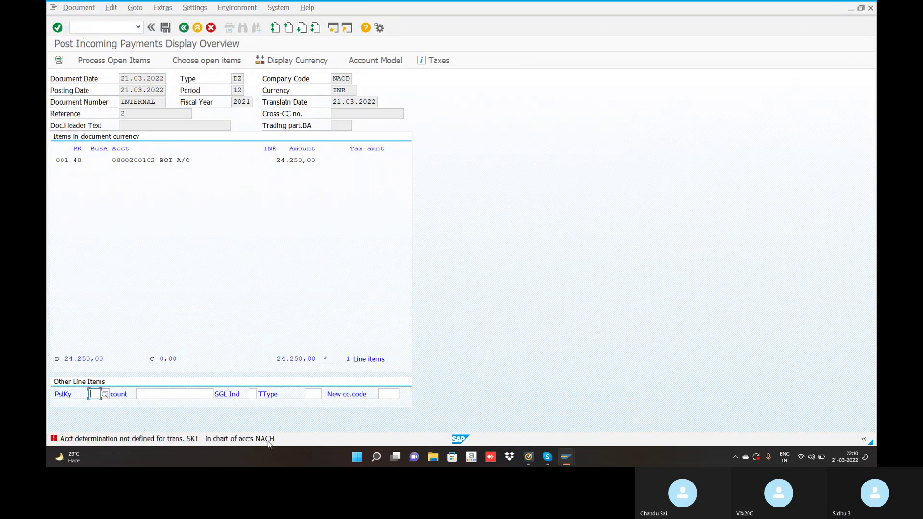
Proceed from the error message's details to the SKT account determination for chart of accounts NACH and look up its G/L accounts.
double_click(270, 440)
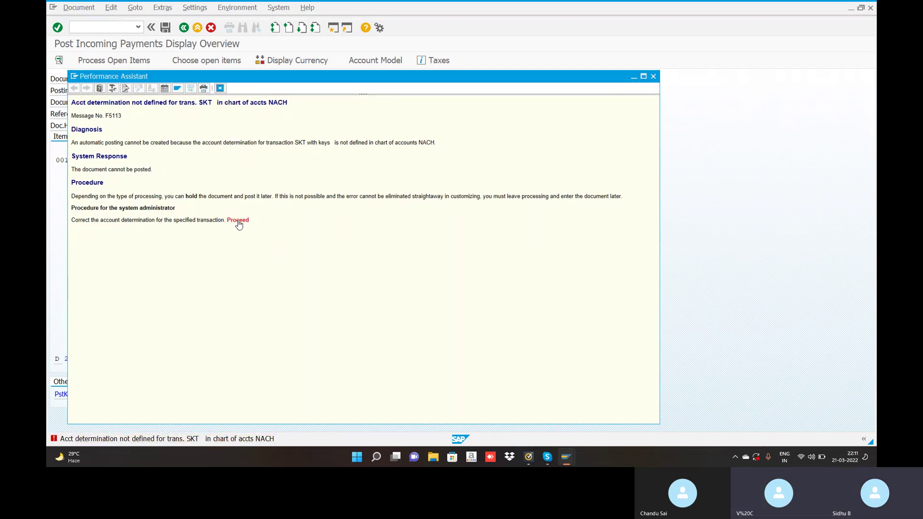
click(238, 222)
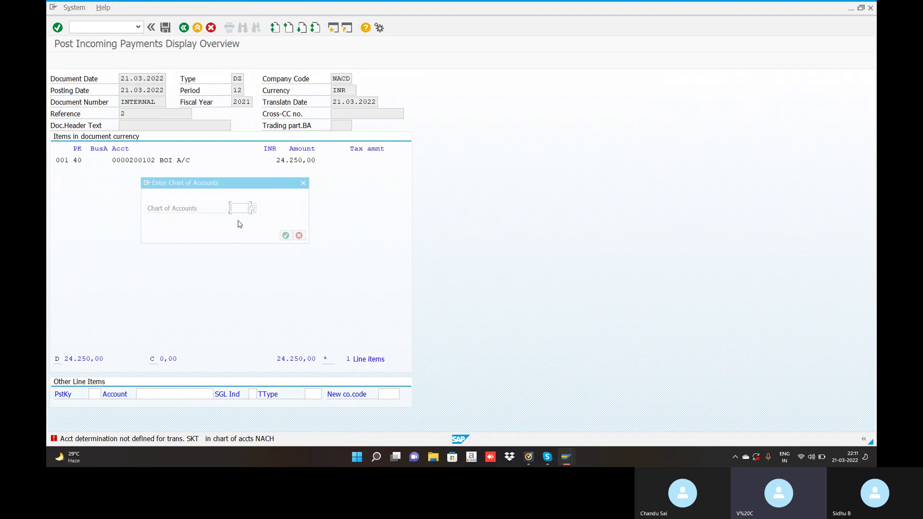
text(NACH)
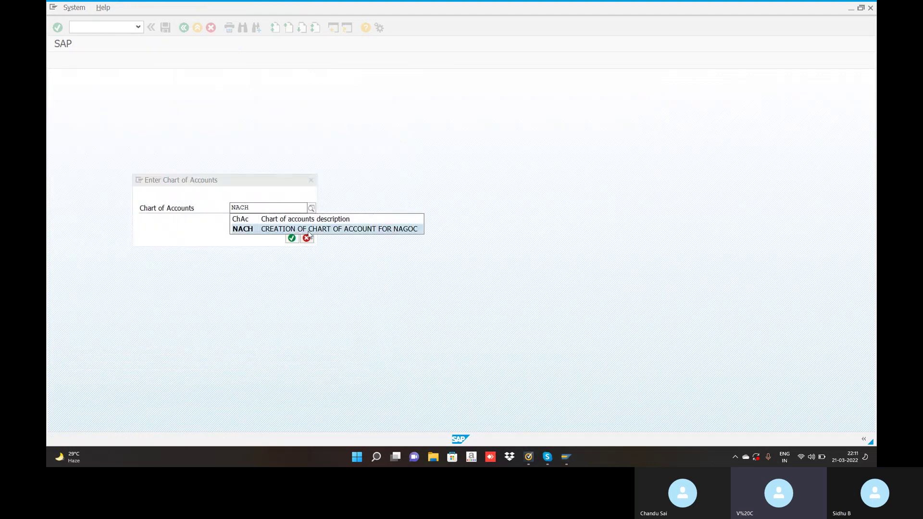
click(308, 233)
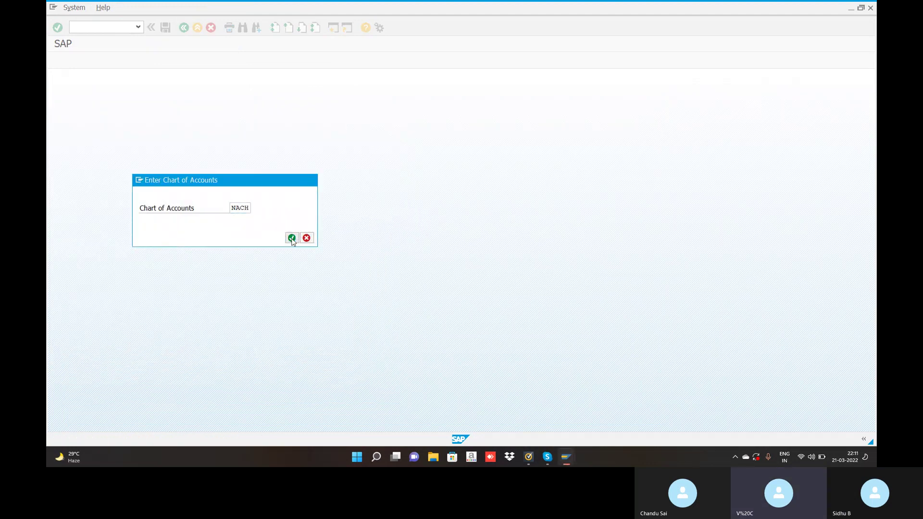
click(292, 239)
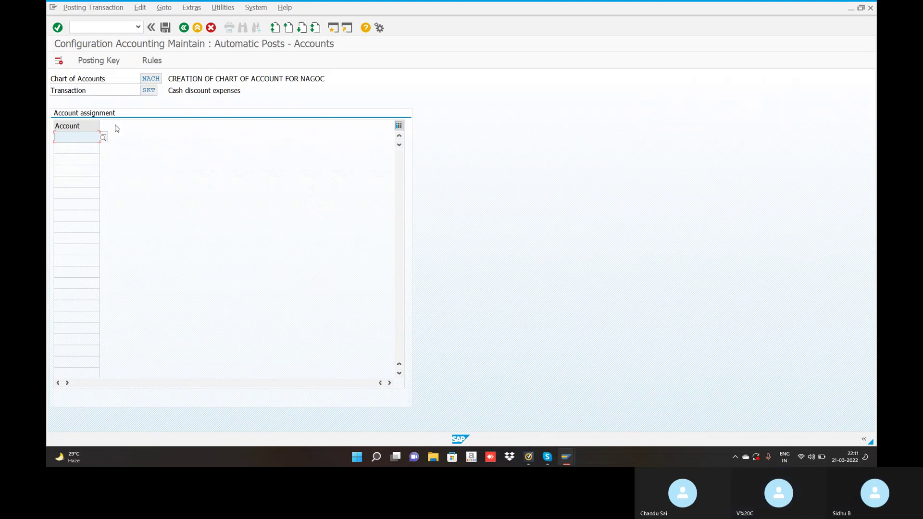
click(103, 138)
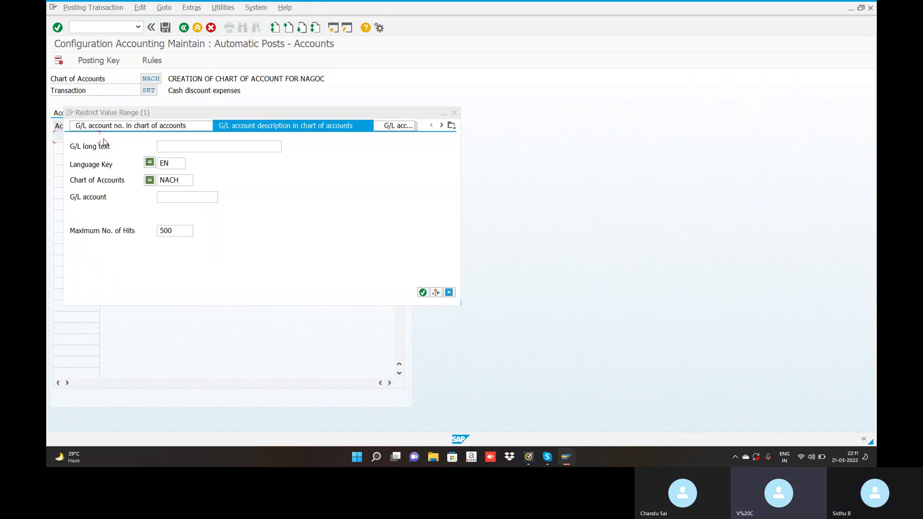
click(422, 293)
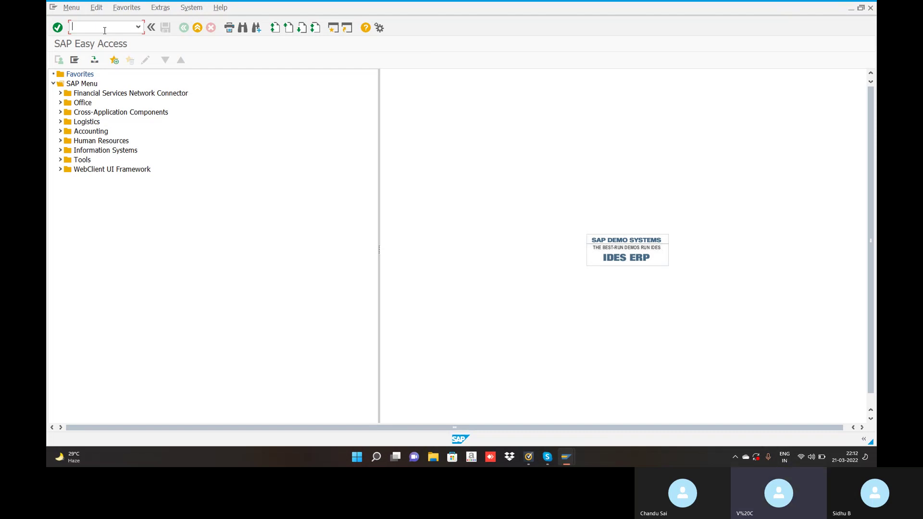
Open transaction FS00 for editing G/L accounts centrally.
text(FS00)
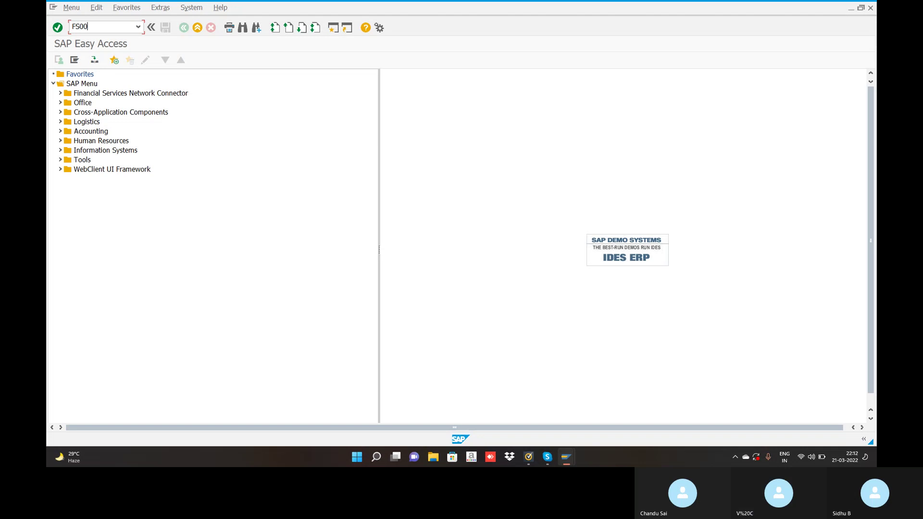
key(Return)
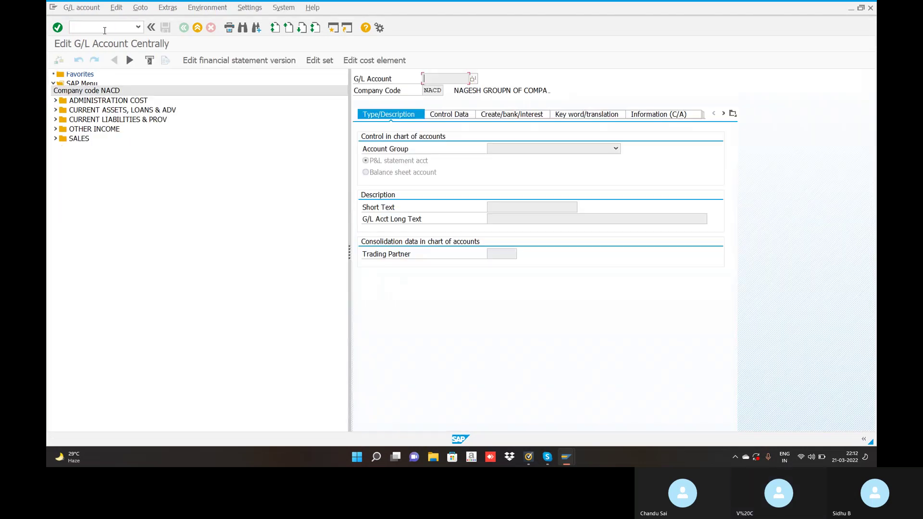
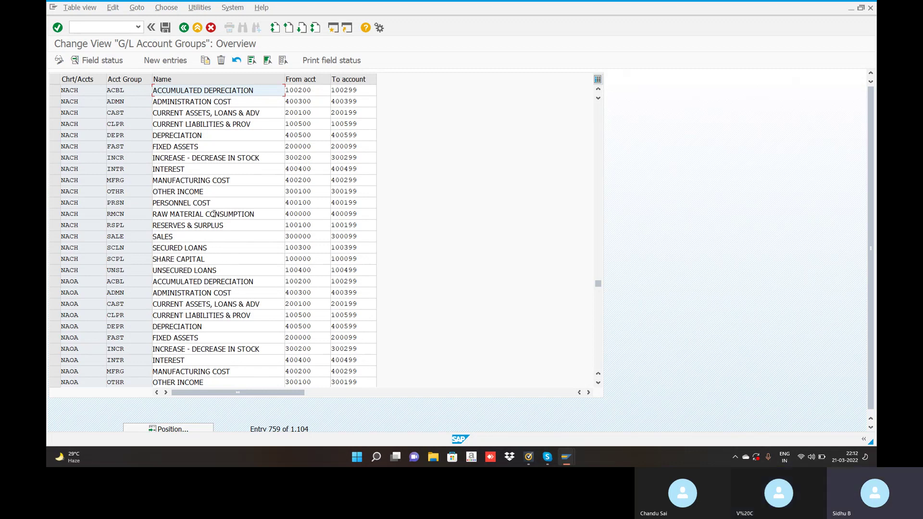
Add a new G/L account group EXPN named EXPENSES for chart of accounts NACH.
click(112, 28)
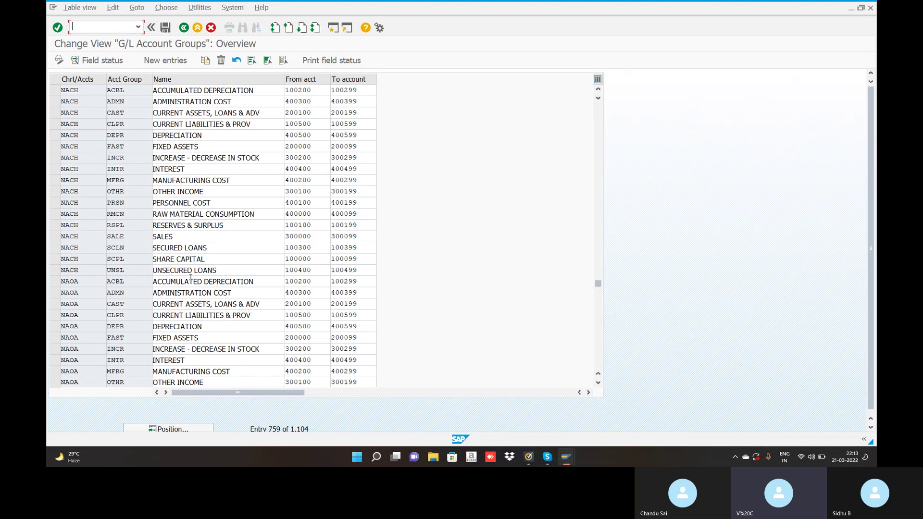
click(164, 60)
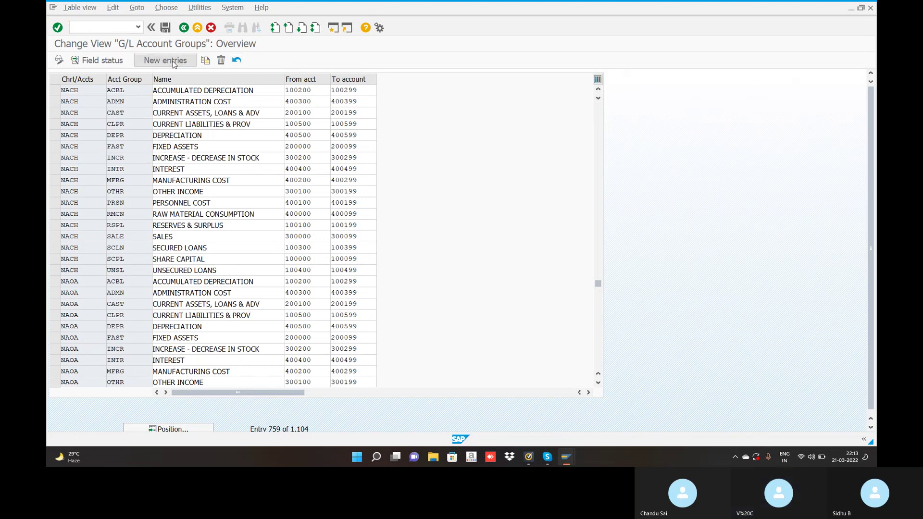
click(97, 91)
text(NACH)
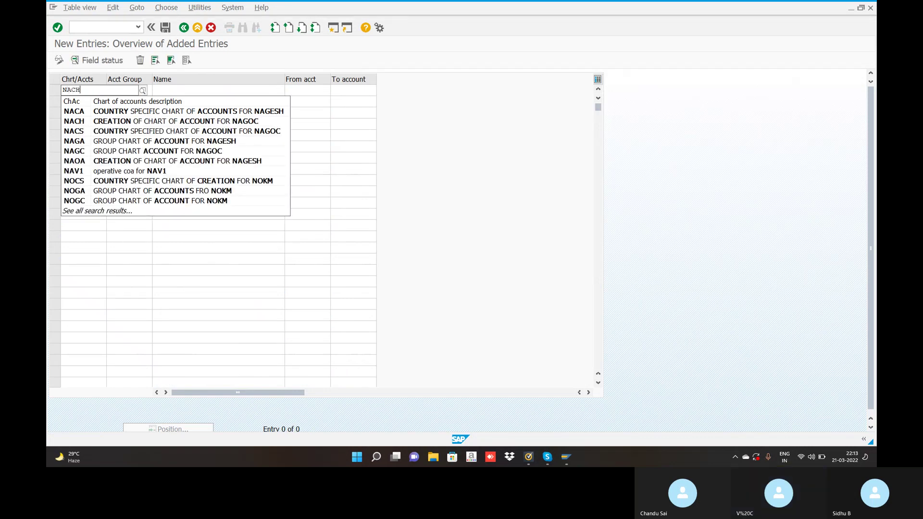
click(109, 111)
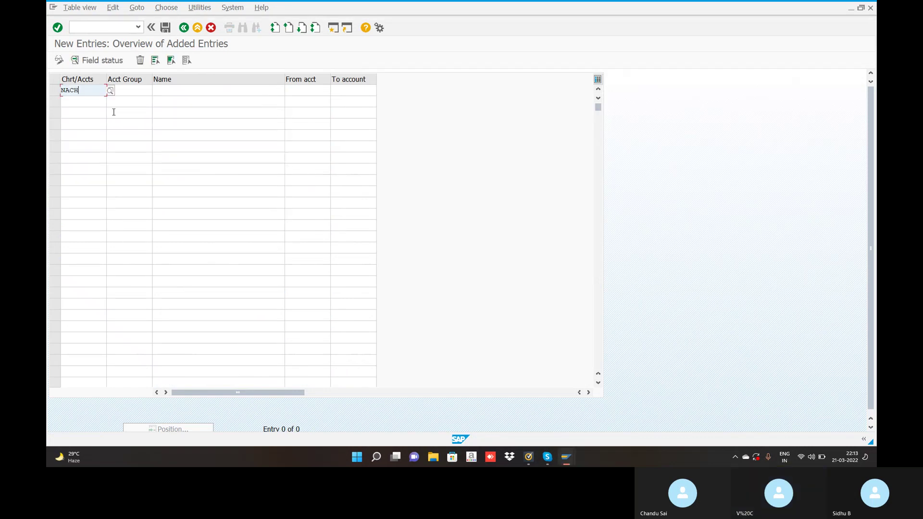
click(137, 91)
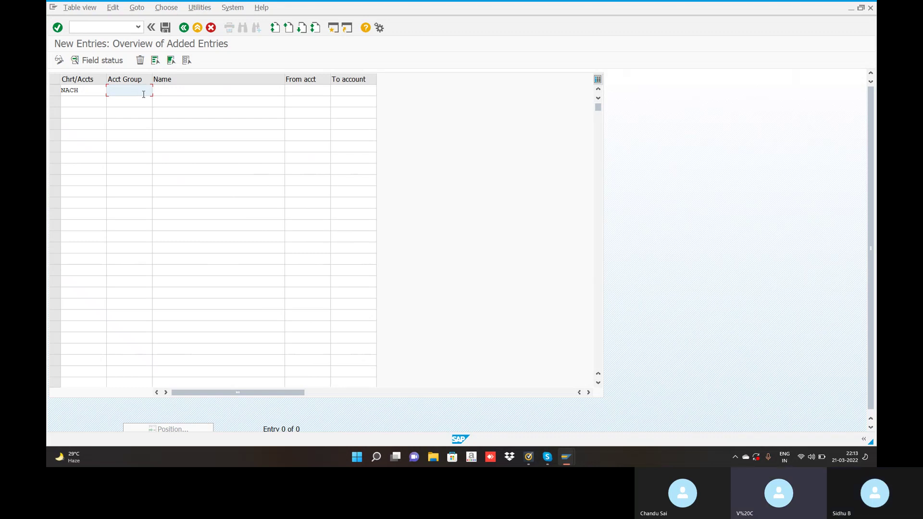
text(EXPE)
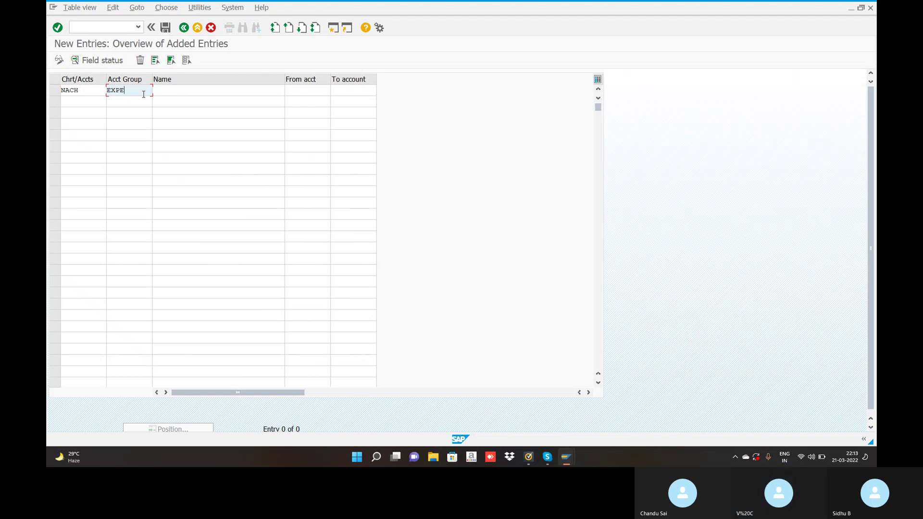
key(BackSpace)
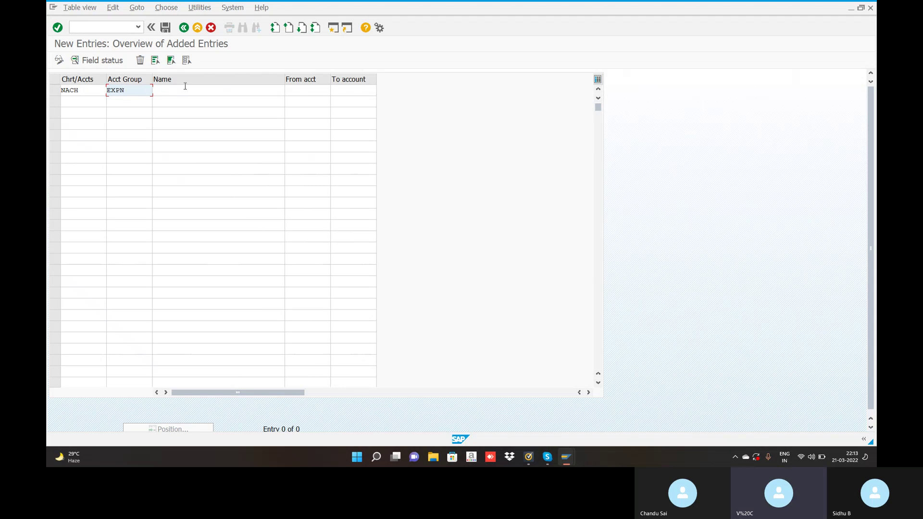
click(199, 93)
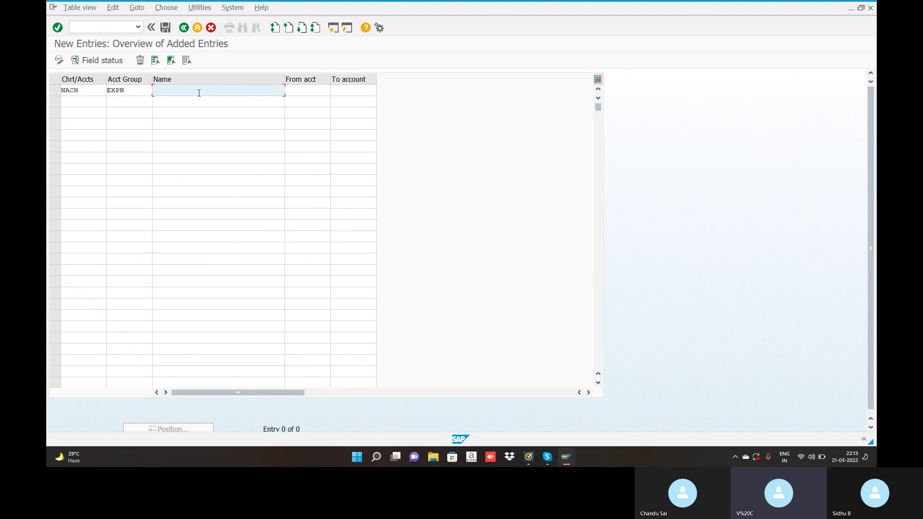
text(EXPENSES)
Set the EXPENSES group's account range from 300200 to 300399 and save the new entry.
click(315, 91)
text(300200)
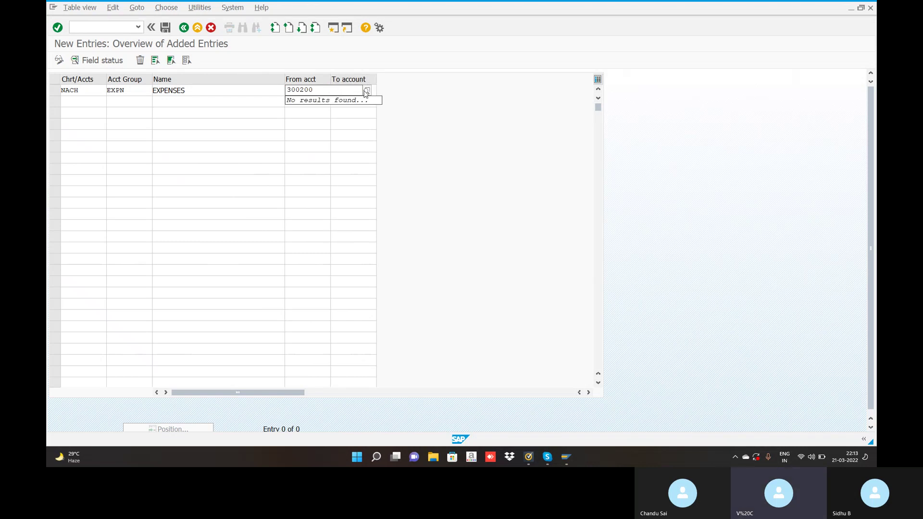
double_click(347, 91)
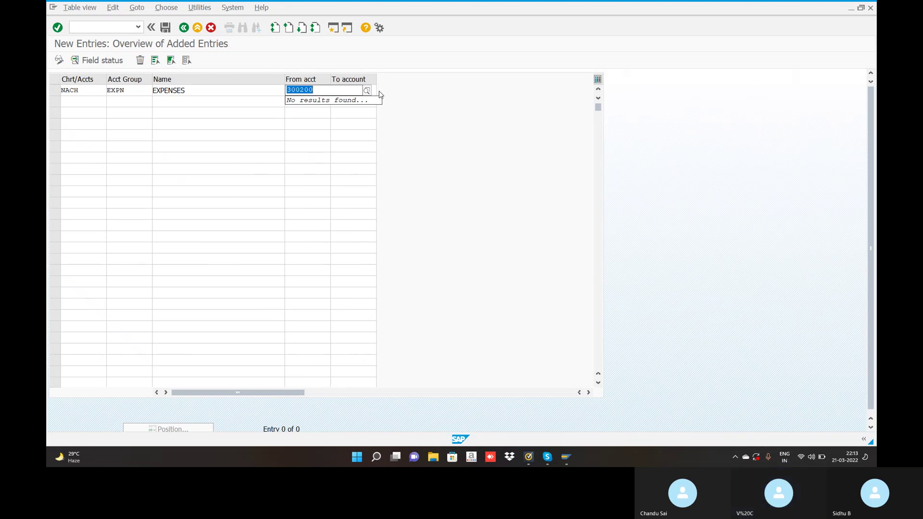
click(351, 122)
click(345, 93)
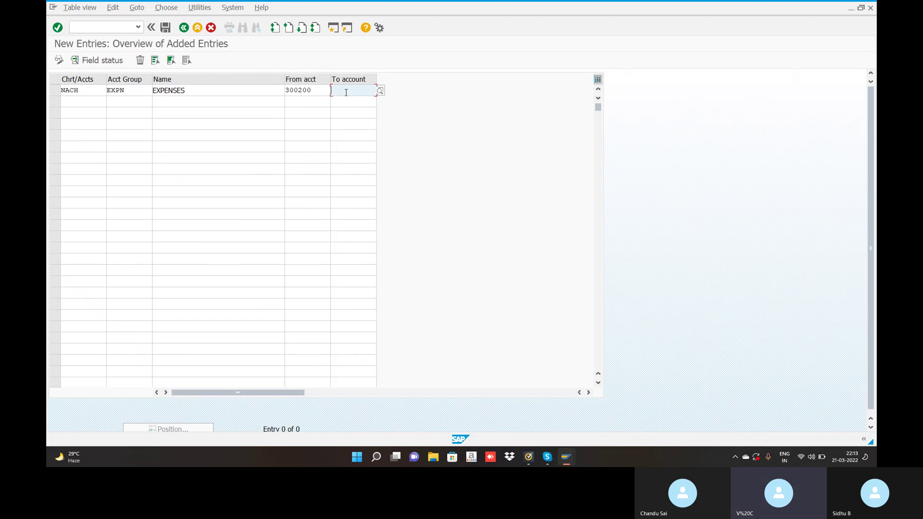
text(30029)
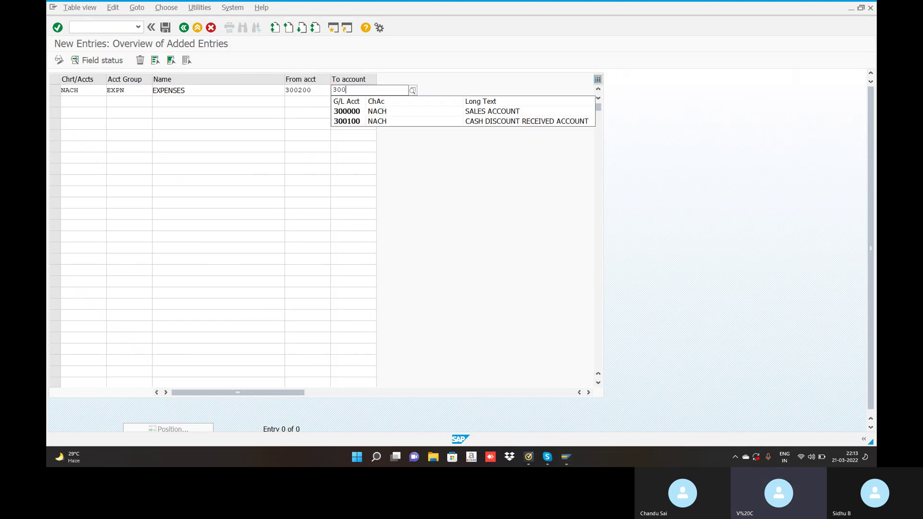
key(BackSpace)
key(BackSpace)
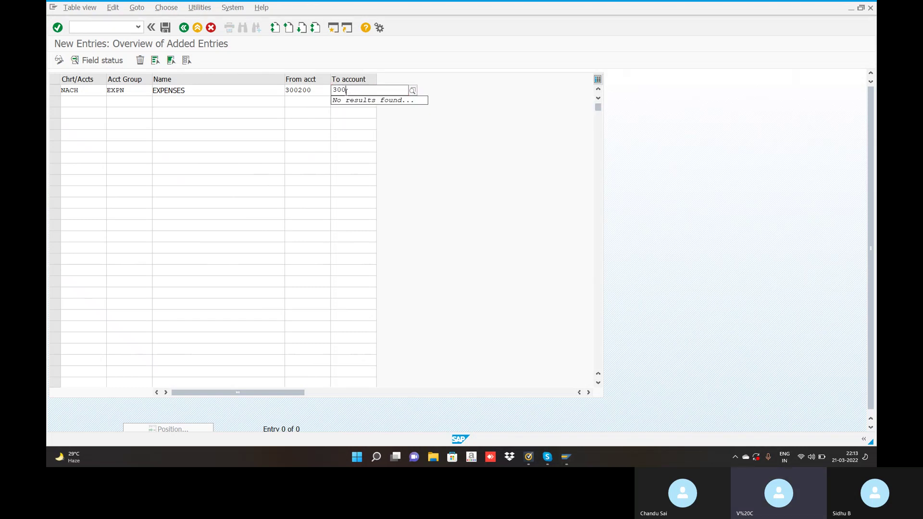
text(399)
click(313, 111)
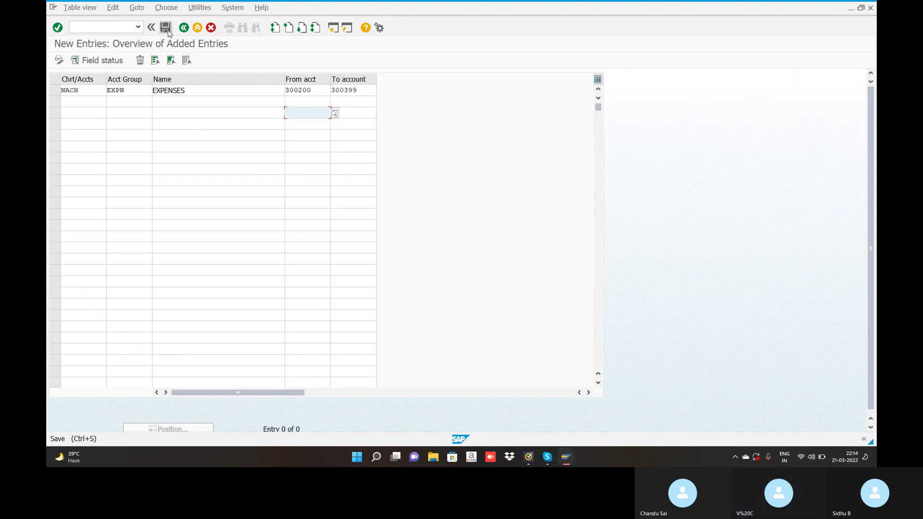
click(167, 30)
click(219, 171)
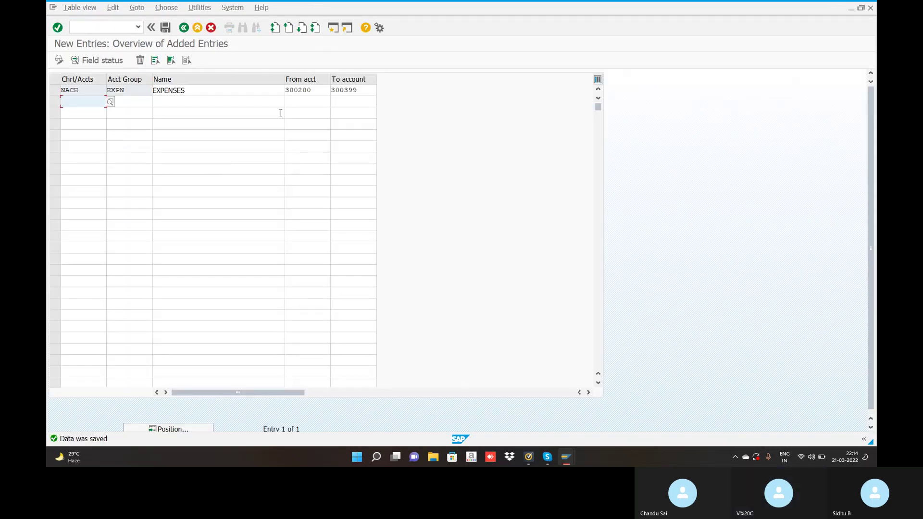
key(alt+Tab)
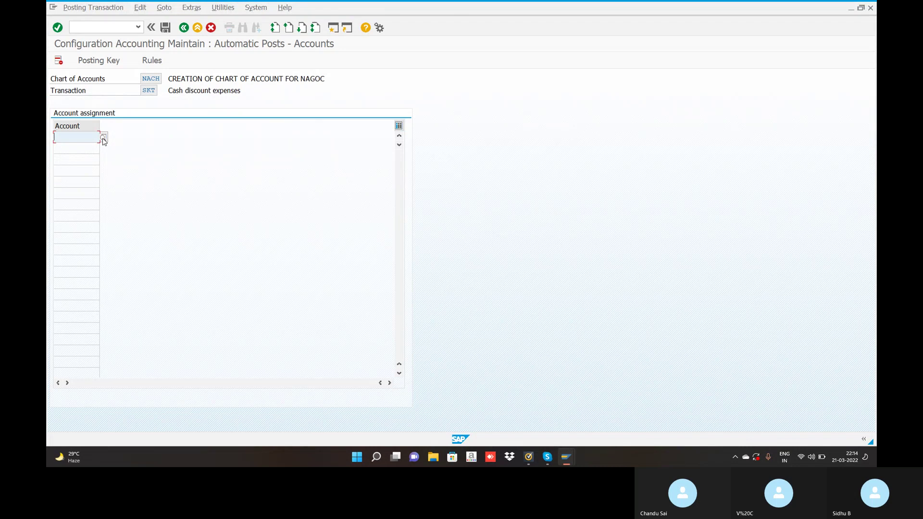
click(104, 139)
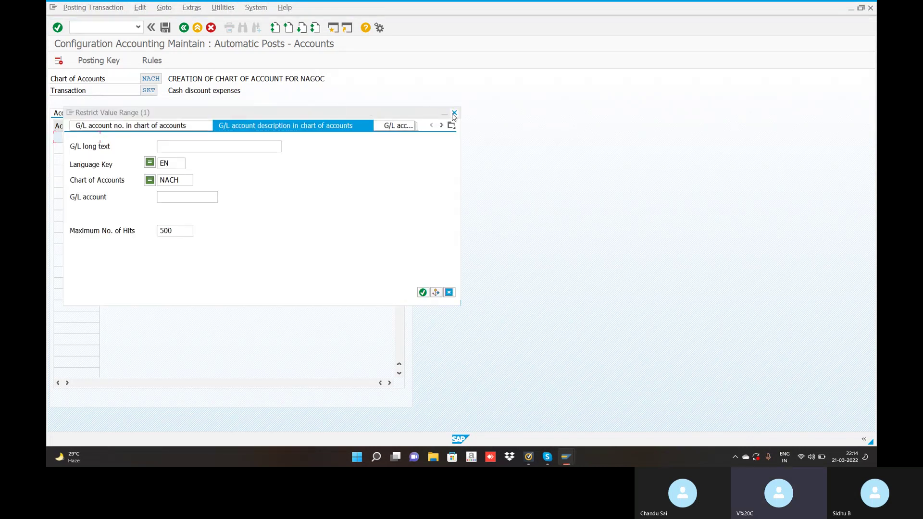
click(453, 114)
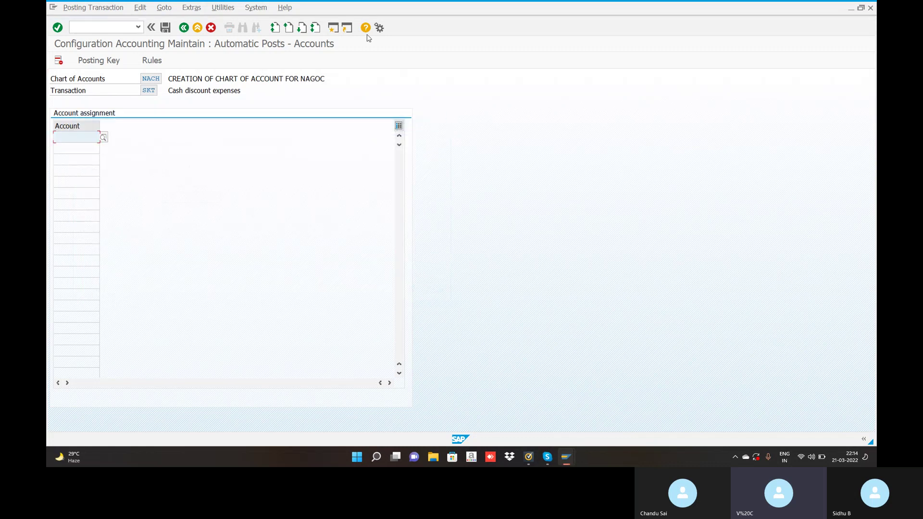
Open transaction FS00 in a new session and start creating G/L account 300200 in company code NACD.
click(332, 31)
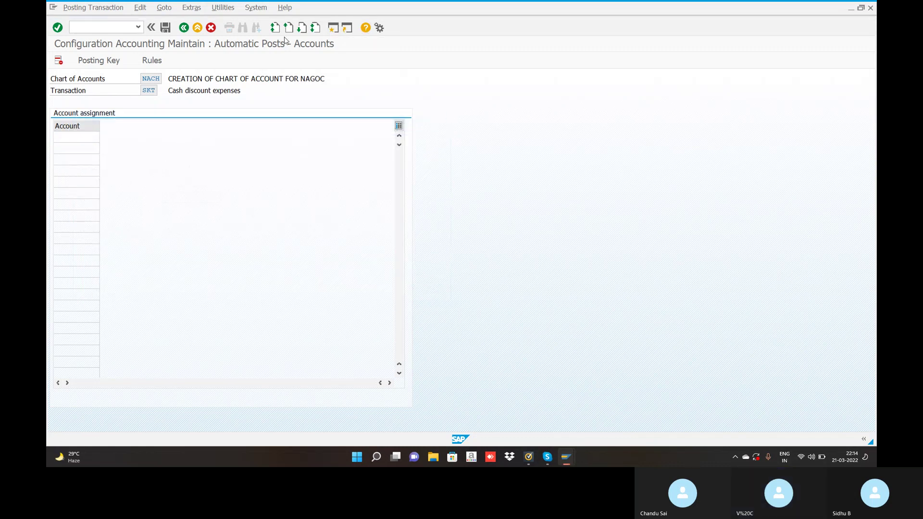
text(FS00)
key(Return)
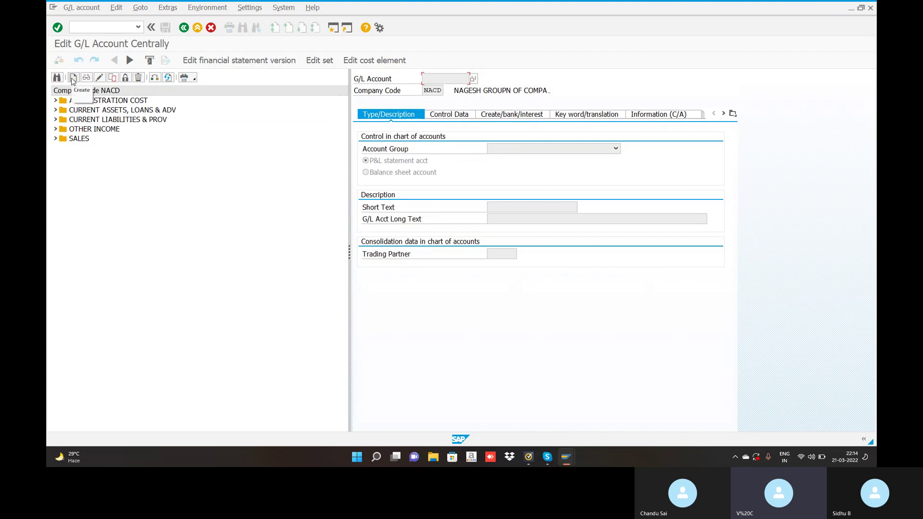
click(73, 78)
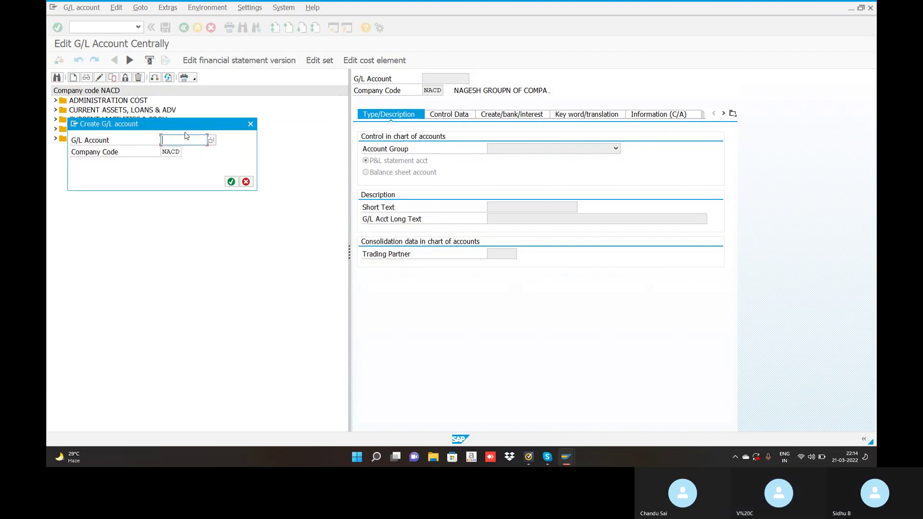
text(300200)
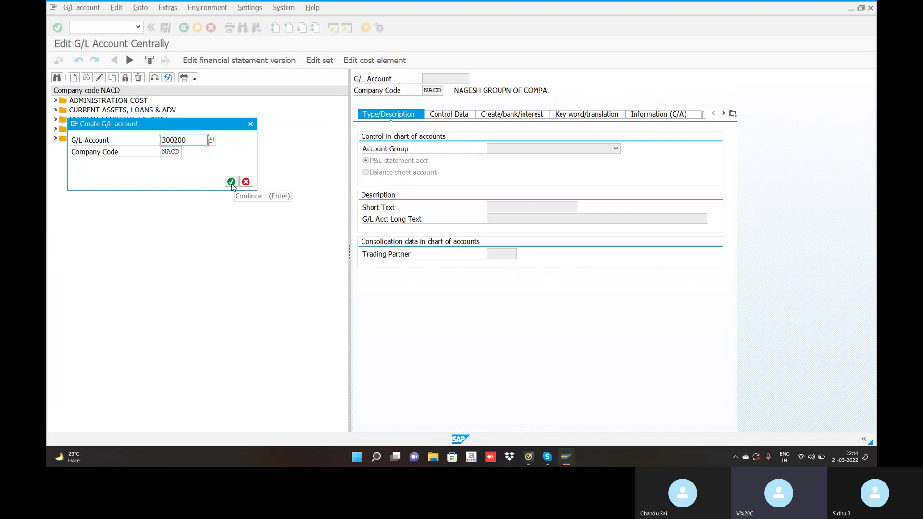
click(231, 182)
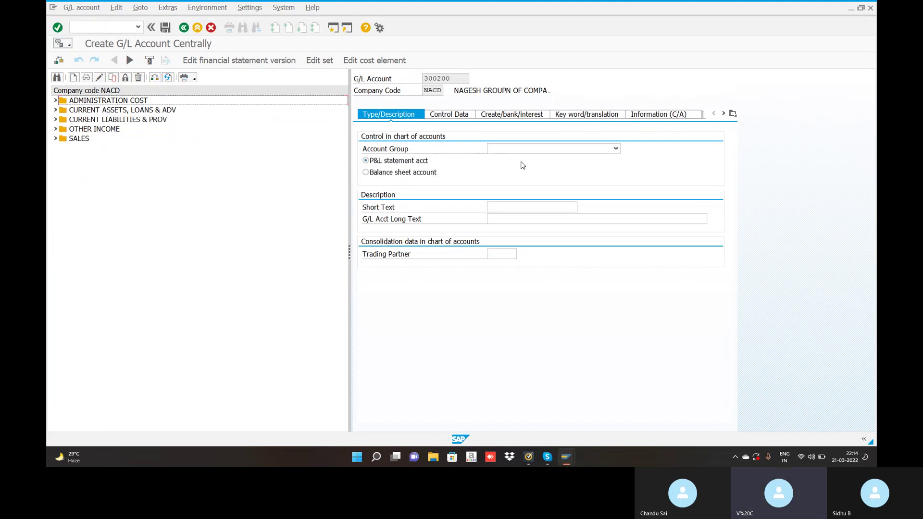
Assign the new G/L account to account group EXPENSES and enter the short text CASH DIS PAID.
click(617, 151)
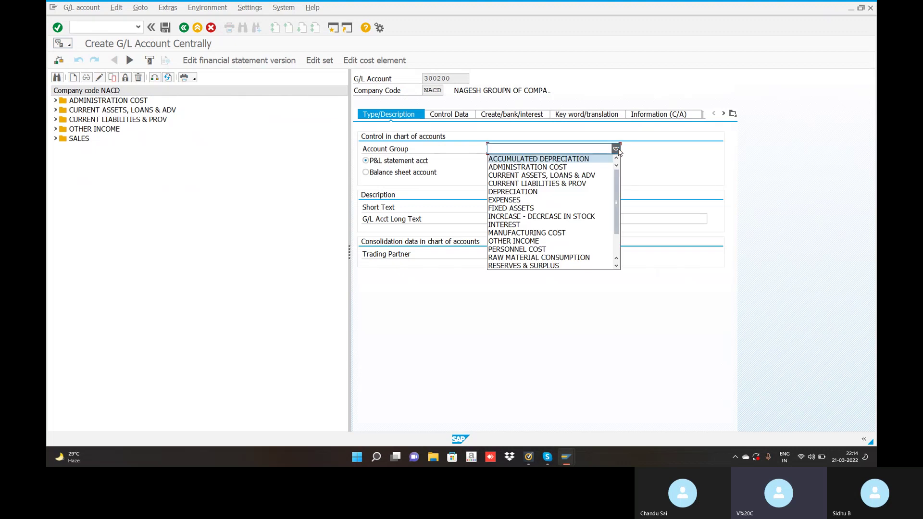
click(533, 202)
click(547, 207)
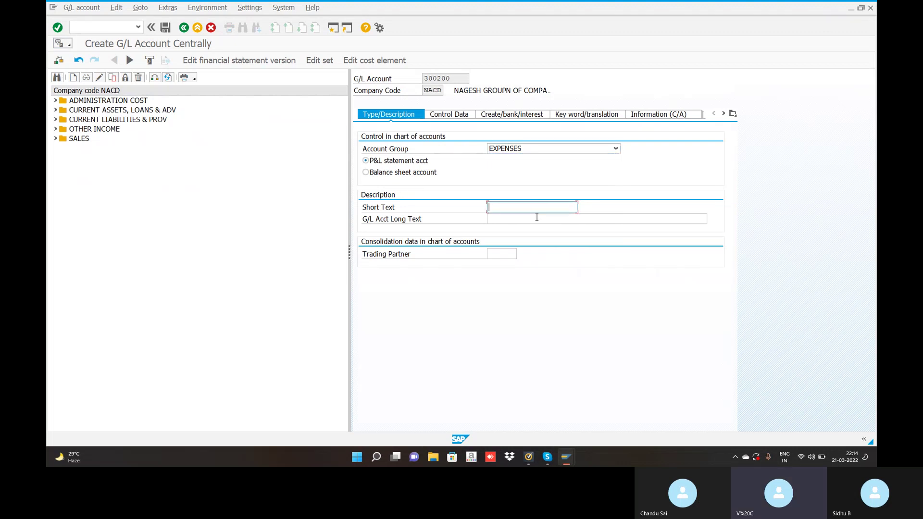
text(CASH)
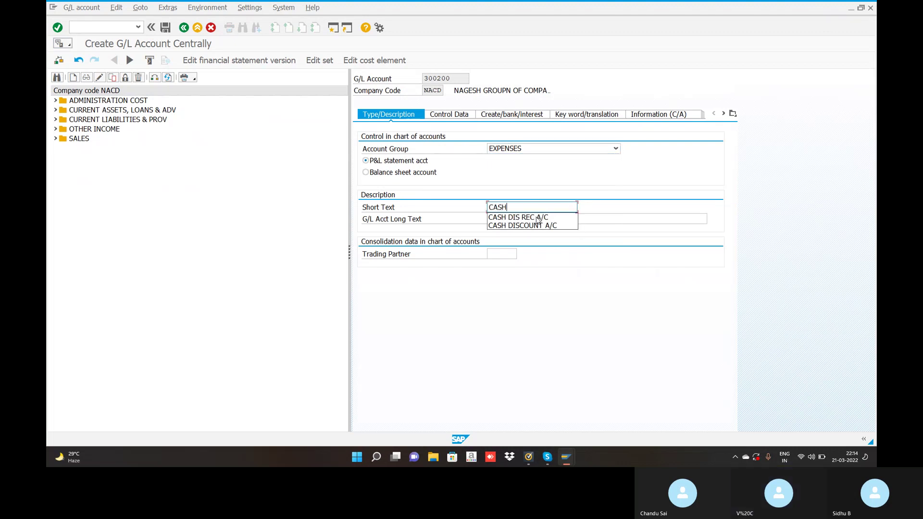
text( DIS PAID)
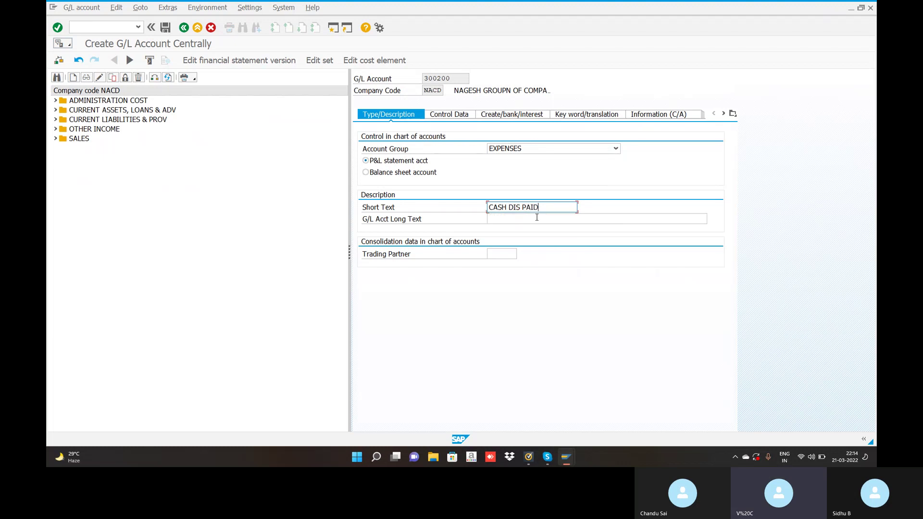
Set the G/L account's long text to CASH DISCOUNT PAID ACCOUNT and complete the short text as CASH DIS PAID A/C.
click(526, 218)
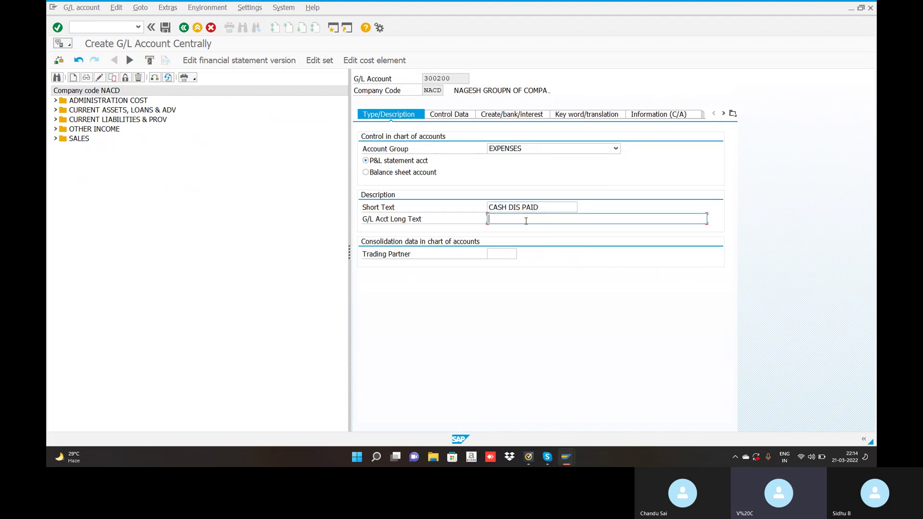
text(CASH DIS)
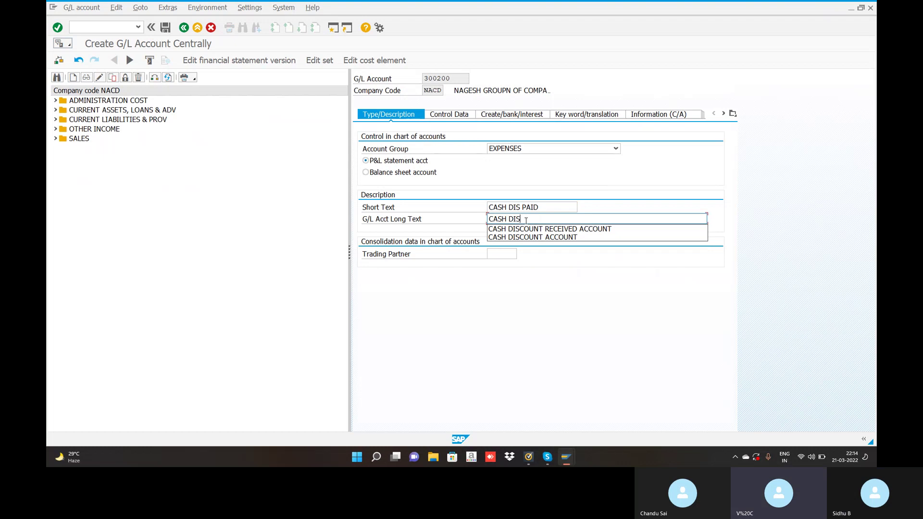
text(COUNT)
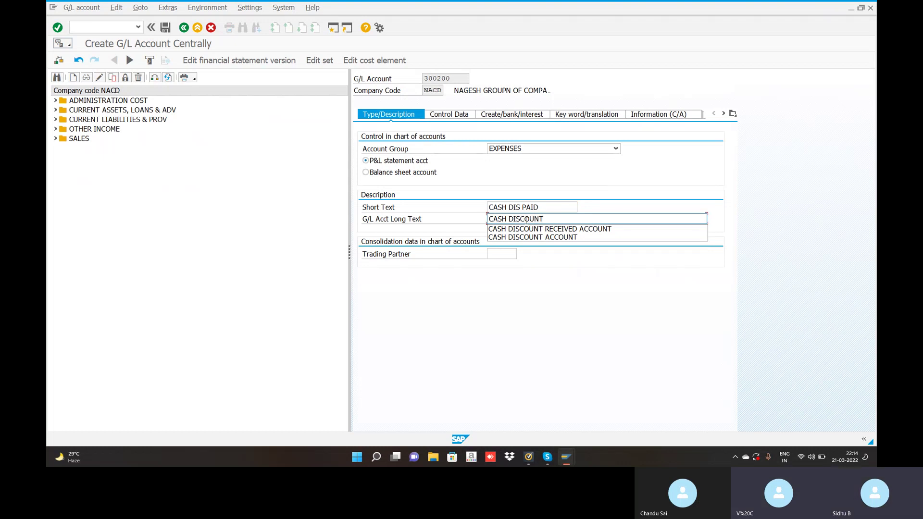
click(541, 208)
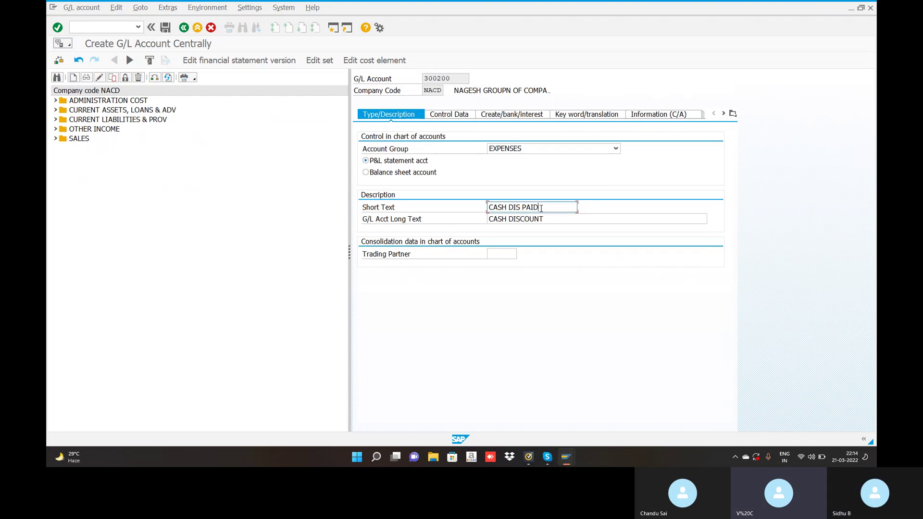
text(A/C)
click(556, 221)
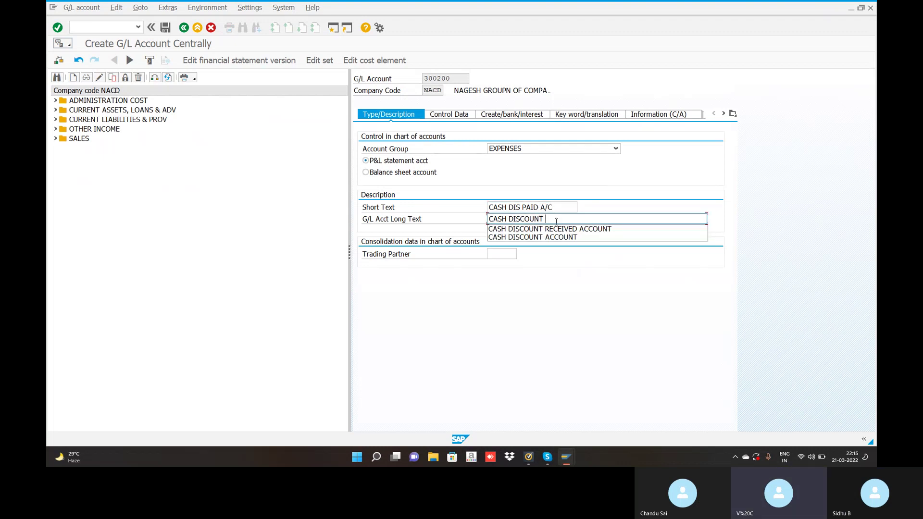
text(PAID ACCOUNT)
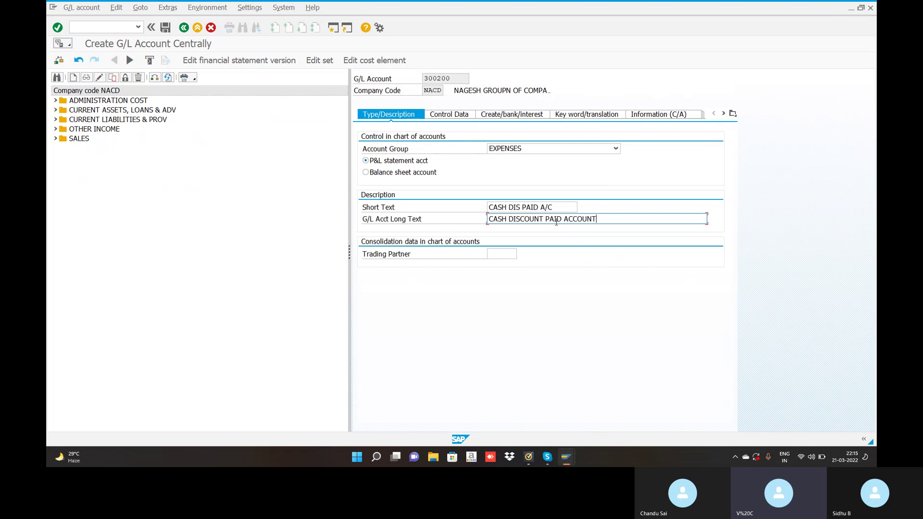
Enable line item display for G/L account 300200 and set its sort key to 001 (Posting date).
click(461, 118)
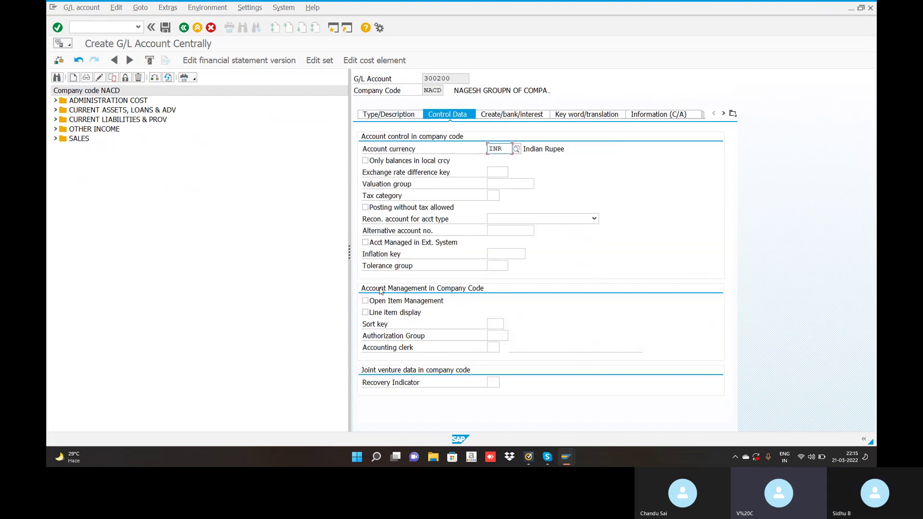
click(365, 301)
click(365, 301)
click(366, 312)
click(493, 325)
text(001)
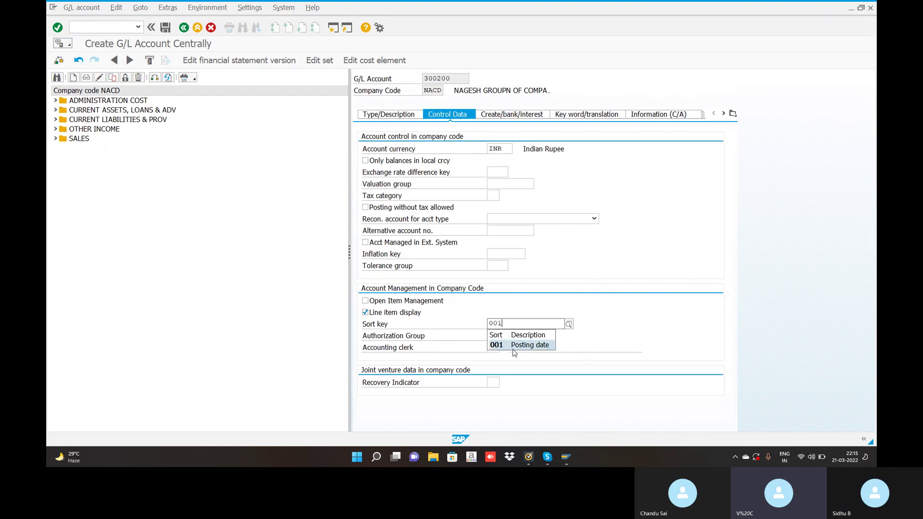
click(515, 346)
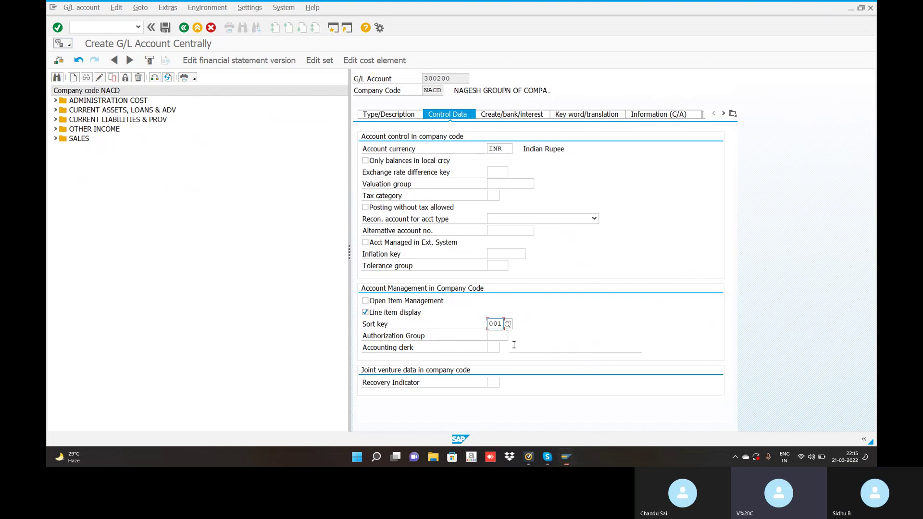
Assign field status group G001 to G/L account 300200 and save the new account.
click(507, 117)
text(G001)
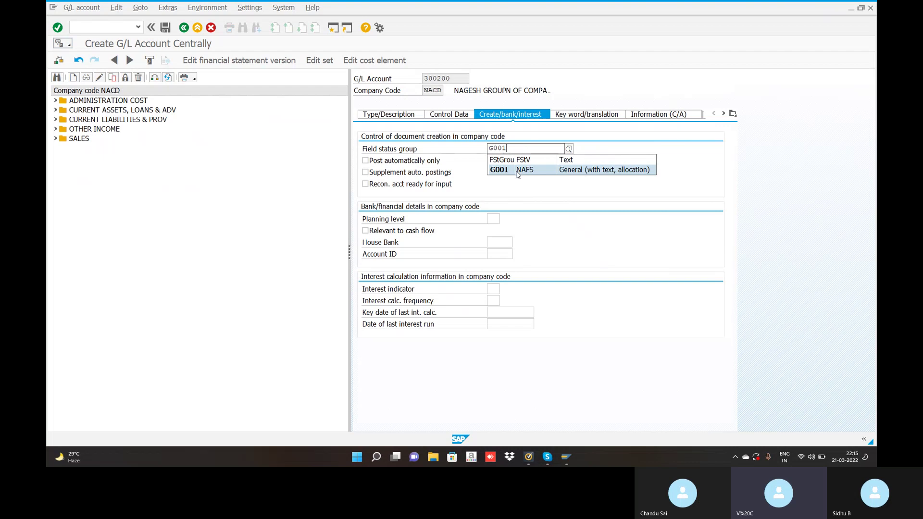
click(582, 170)
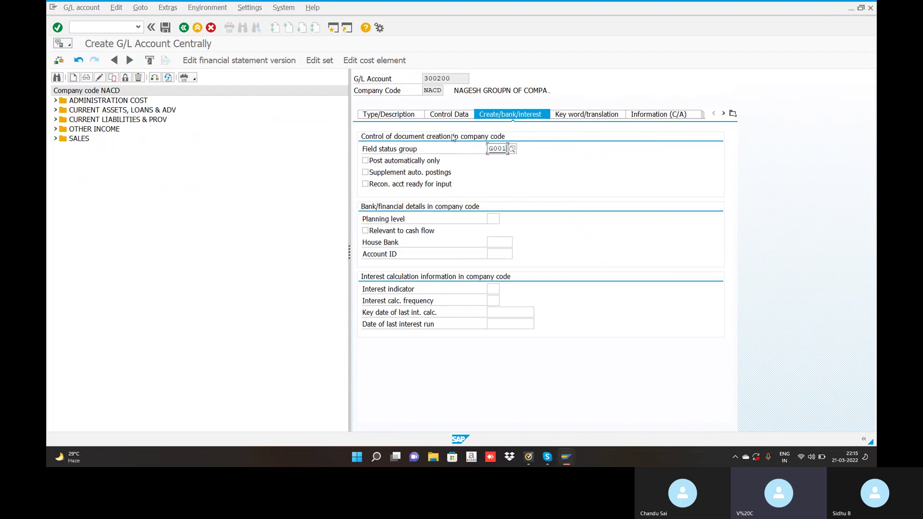
click(399, 117)
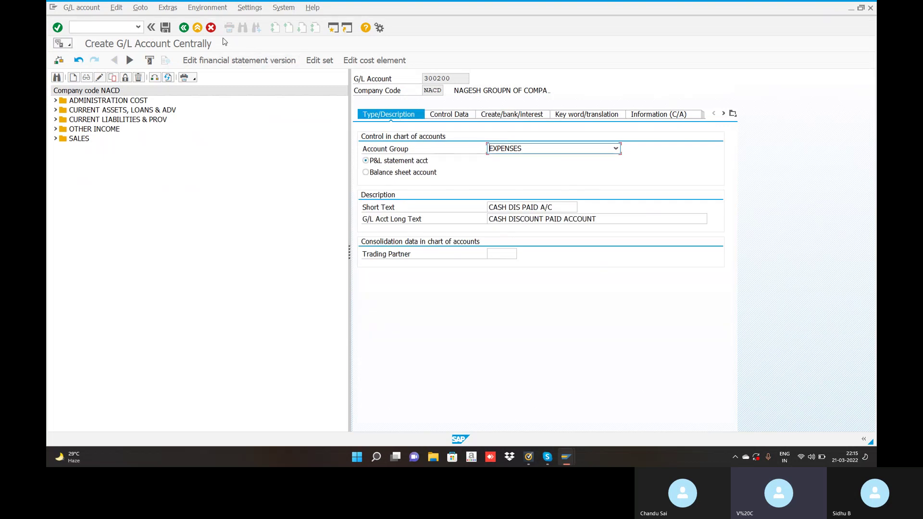
click(164, 28)
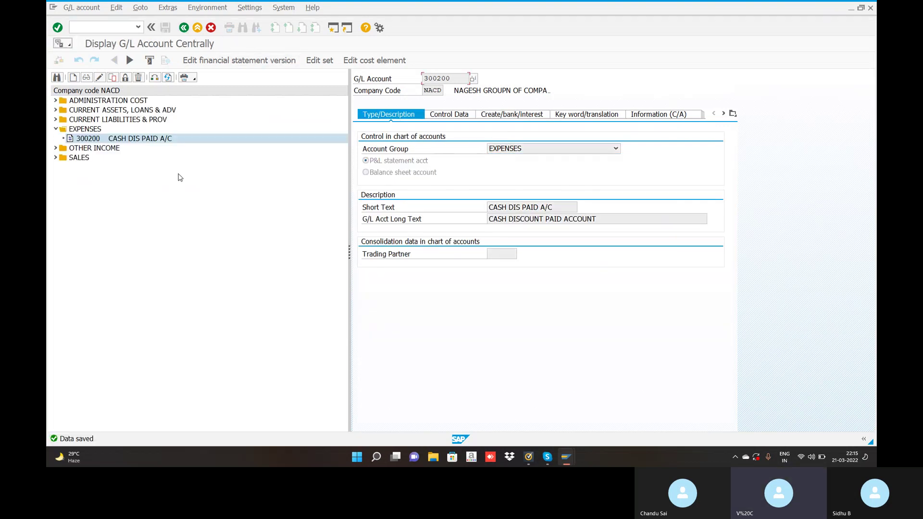
In the SKT automatic posting configuration session, assign CASH DISCOUNT PAID ACCOUNT 300200 and save it with the proposed customizing request.
key(alt+Tab)
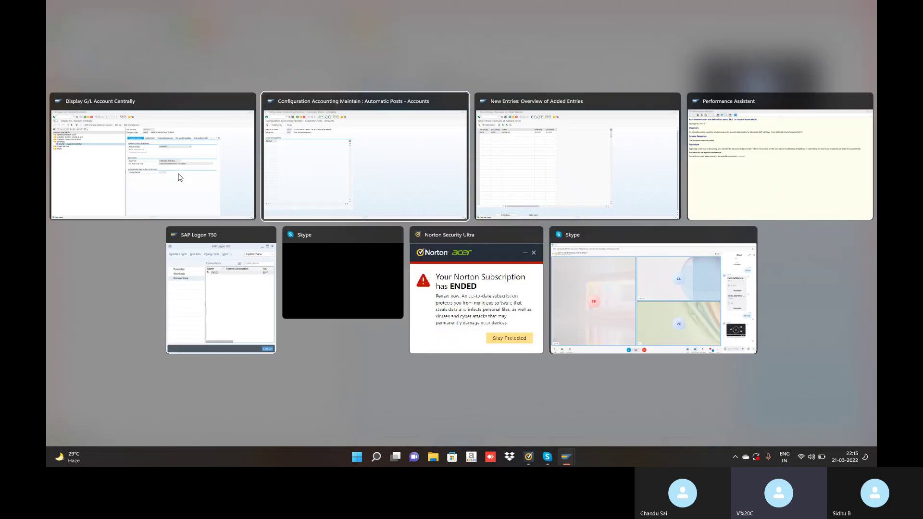
key(Tab)
key(alt+Tab)
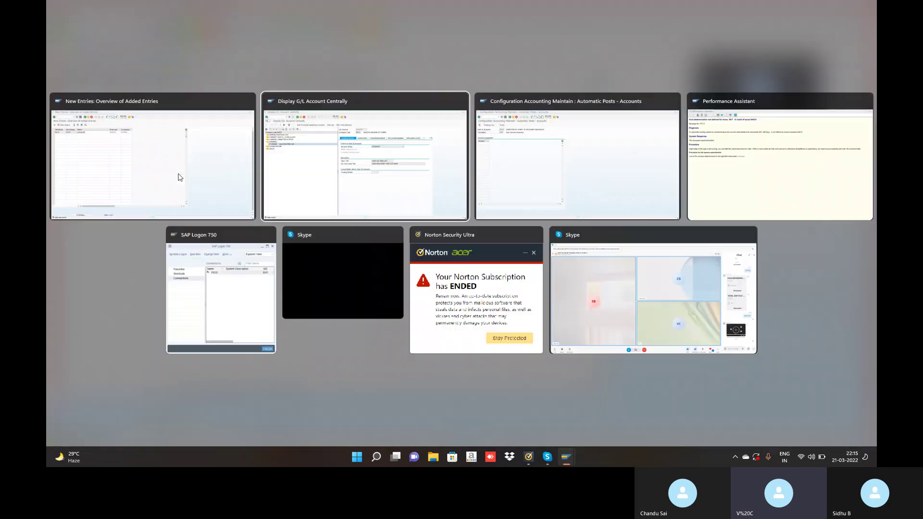
key(Tab)
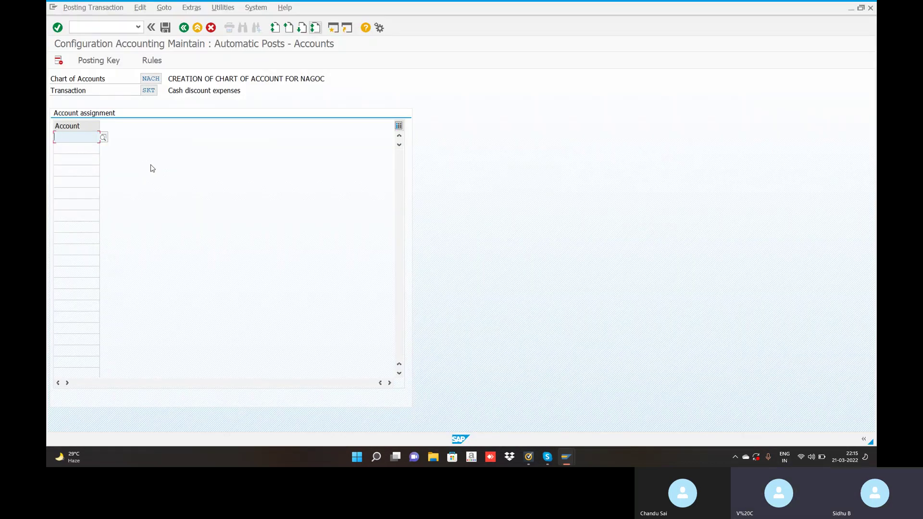
key(alt+Tab)
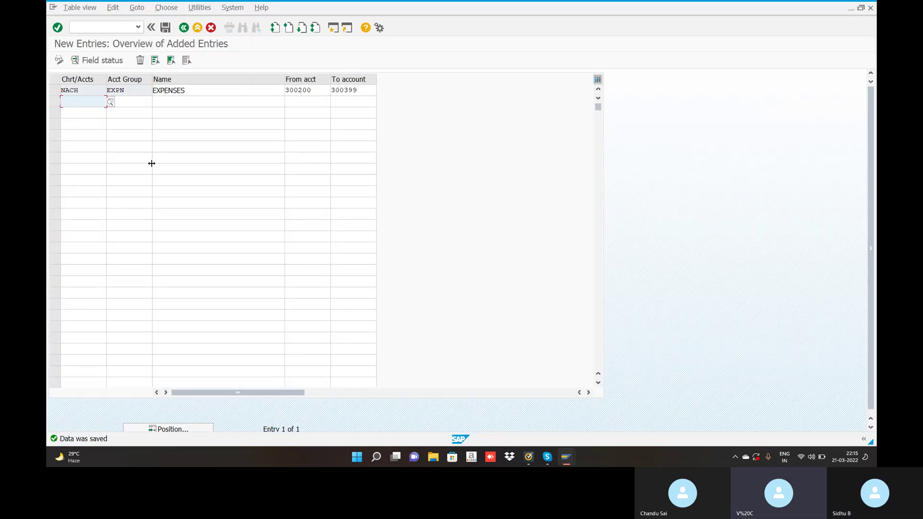
key(alt+Tab)
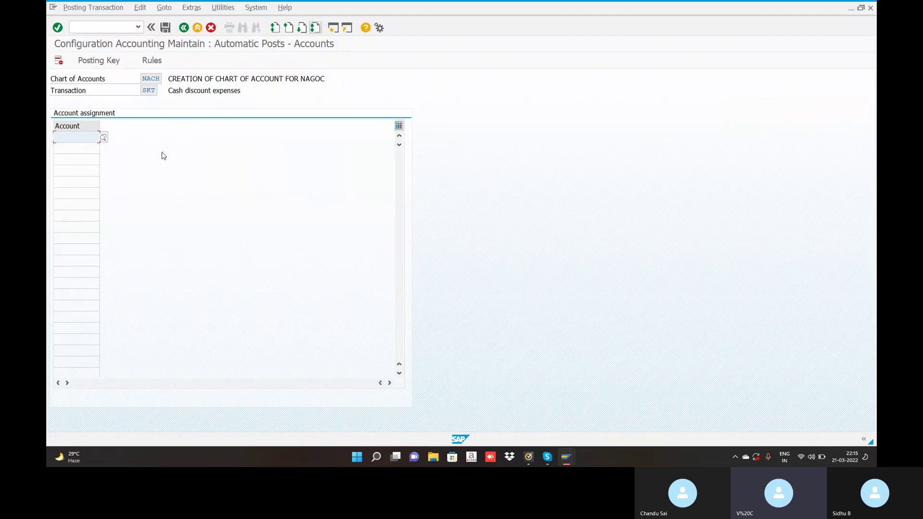
click(103, 138)
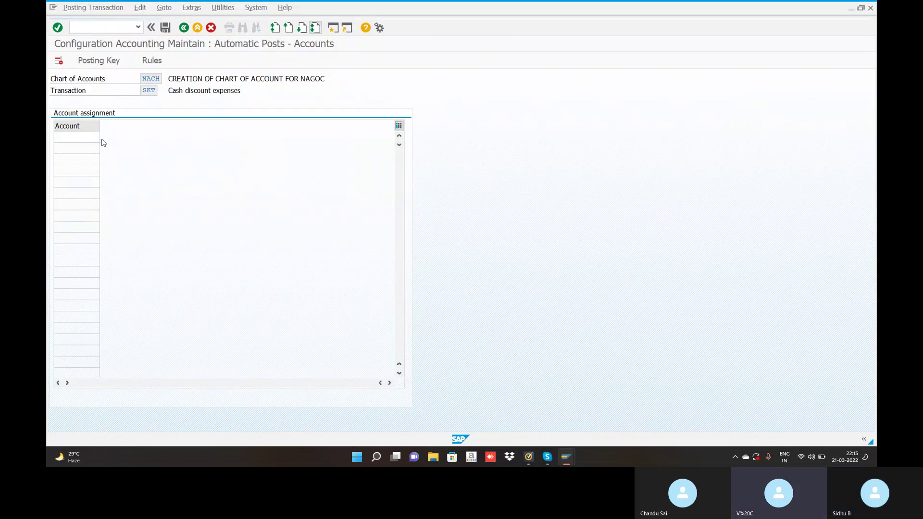
click(422, 292)
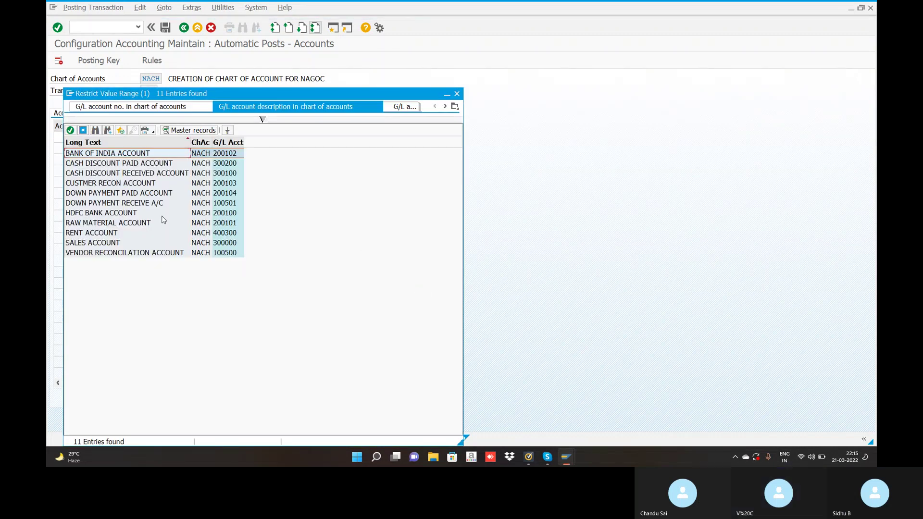
double_click(139, 165)
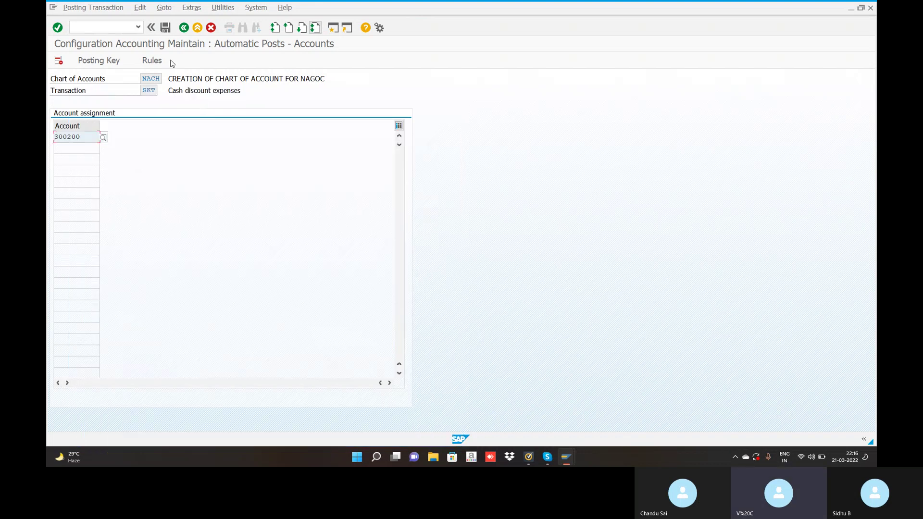
click(166, 28)
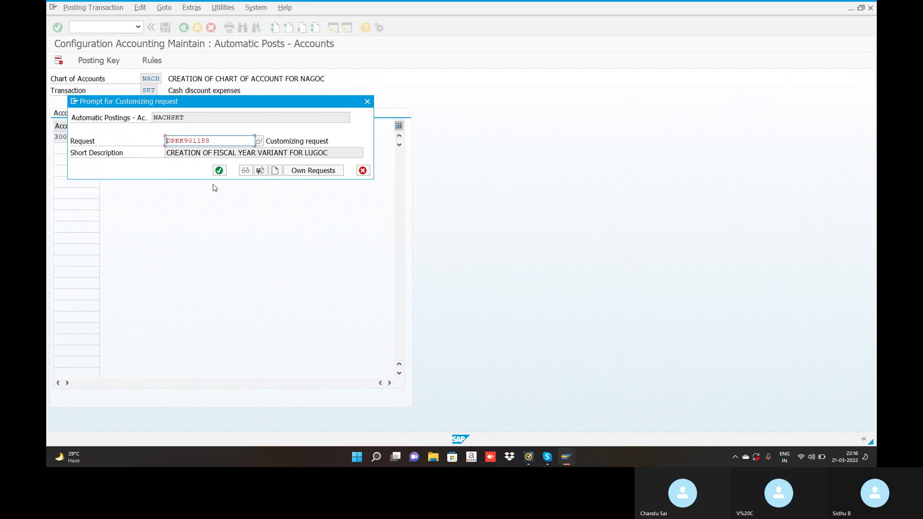
click(219, 171)
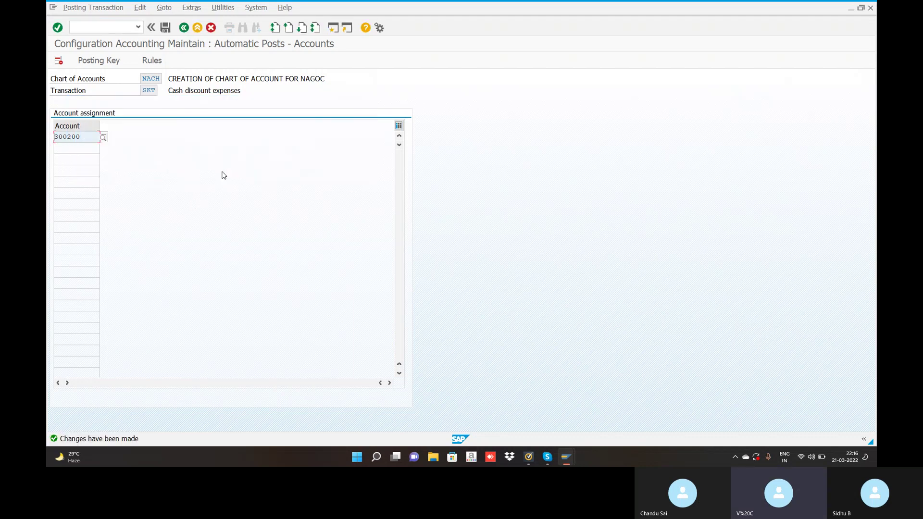
click(186, 31)
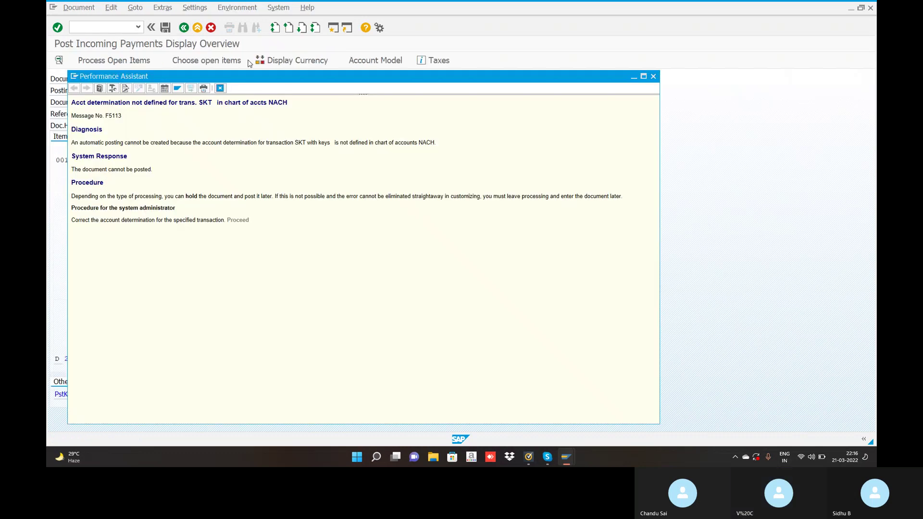
Close the account determination error help, simulate the incoming payment document, and post it.
click(653, 77)
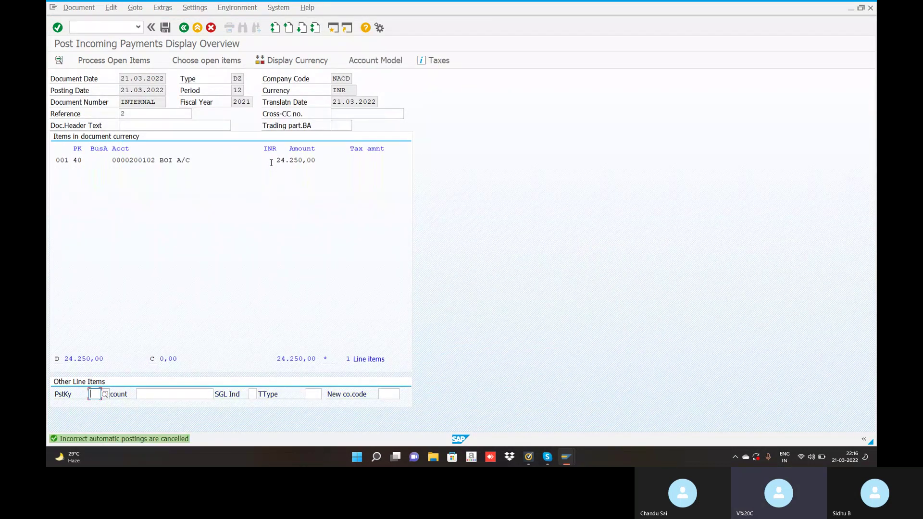
click(93, 10)
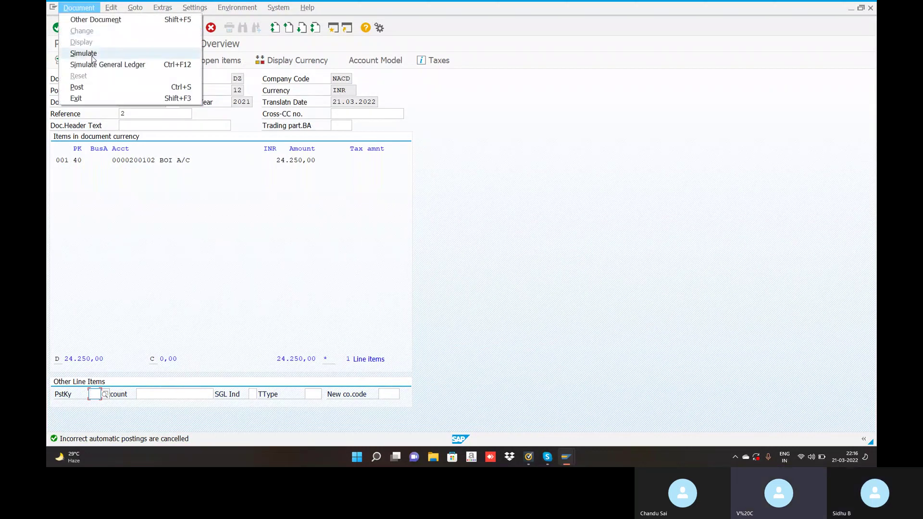
click(84, 53)
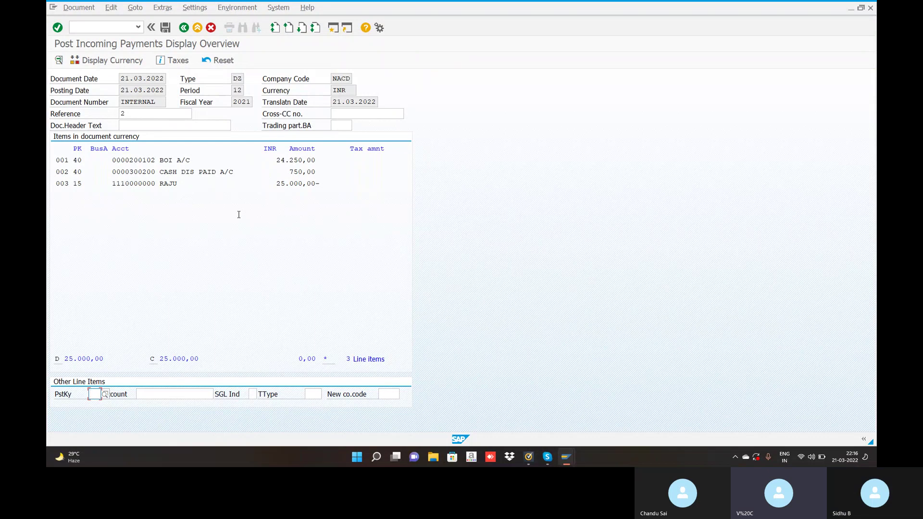
click(166, 28)
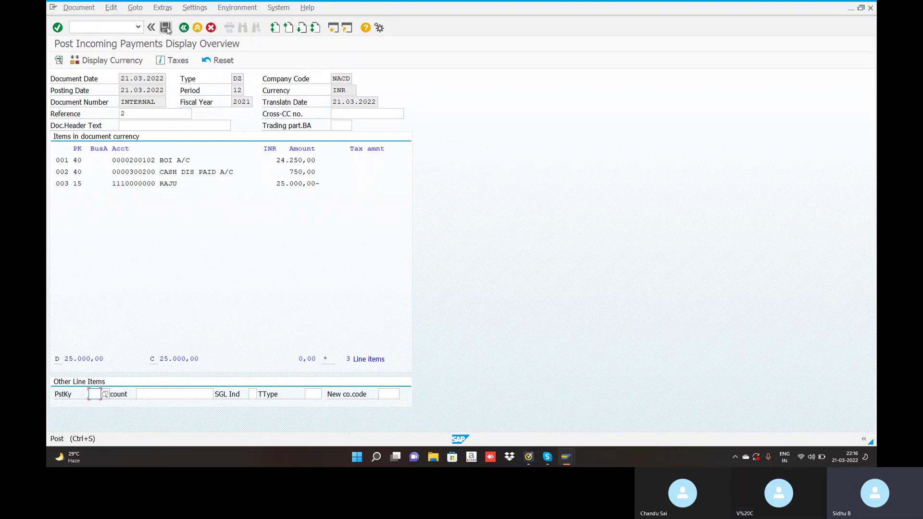